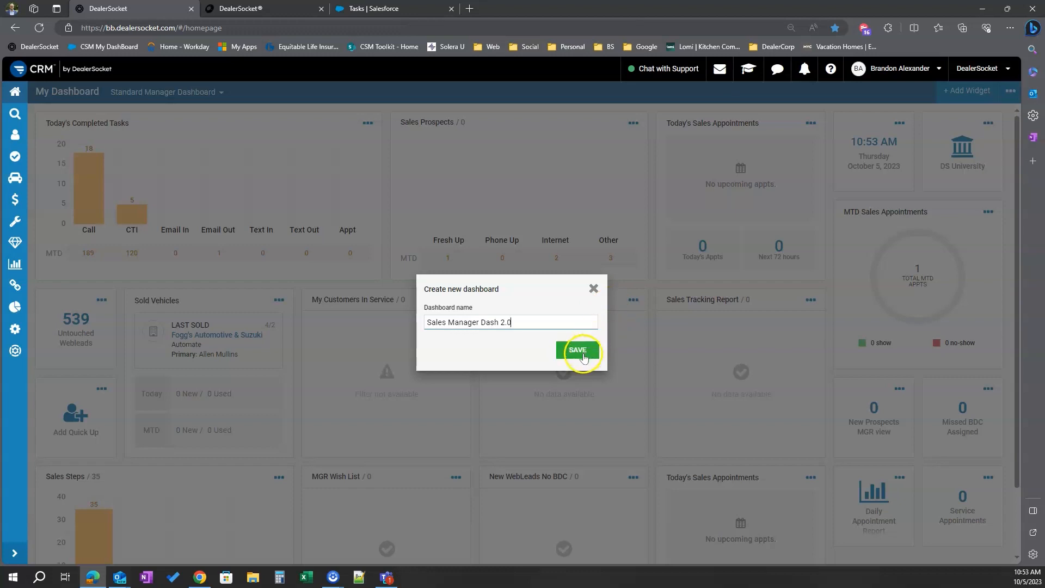
Save the new dashboard named Sales Manager Dash 2.0, and switch back to the Standard Manager Dashboard
left_click(579, 351)
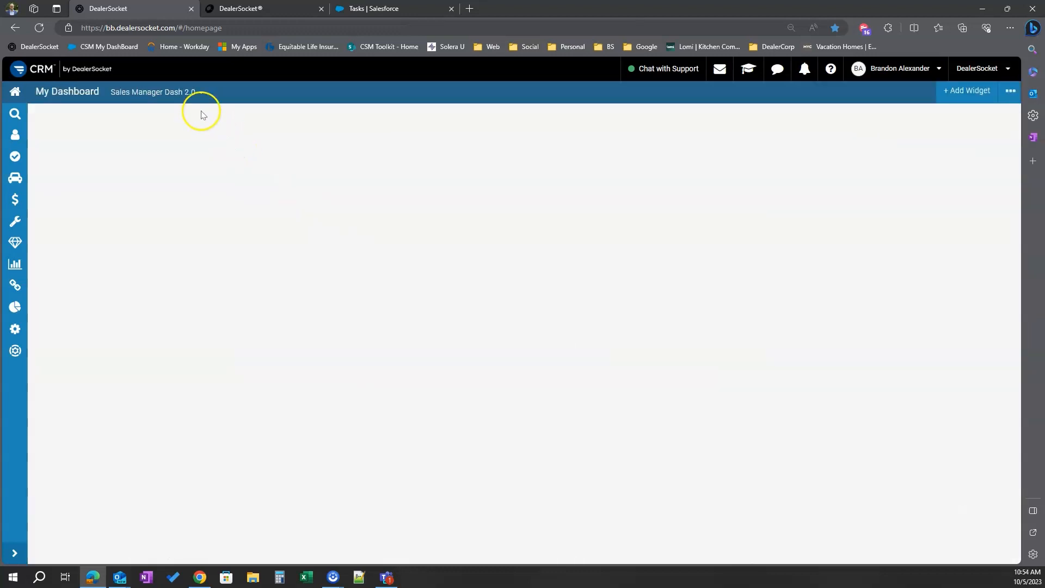
left_click(191, 95)
left_click(173, 138)
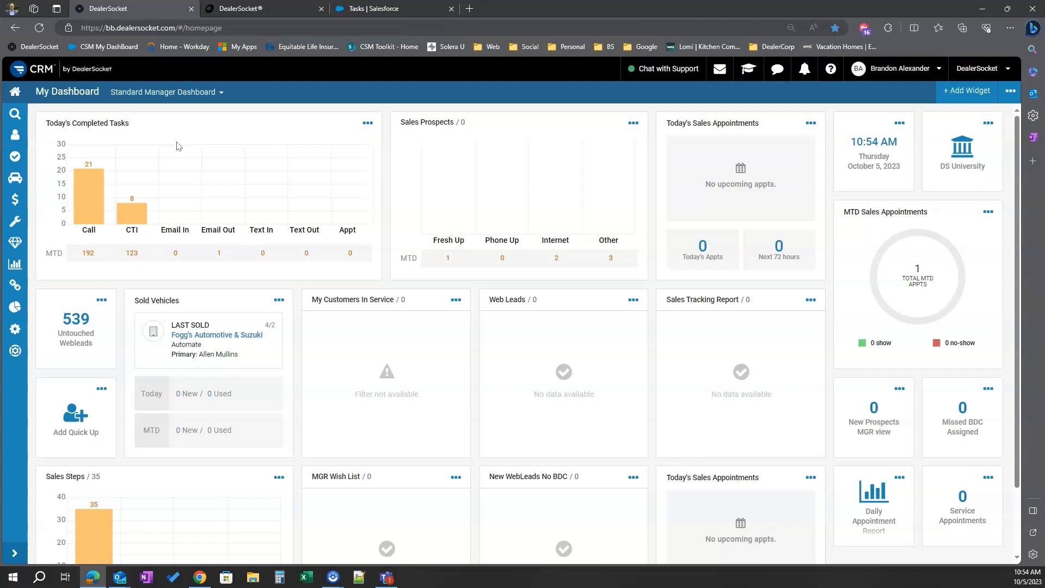
Open the Sales Manager default dashboard for updating, inspect a widget's options, and go back without saving
left_click(1008, 92)
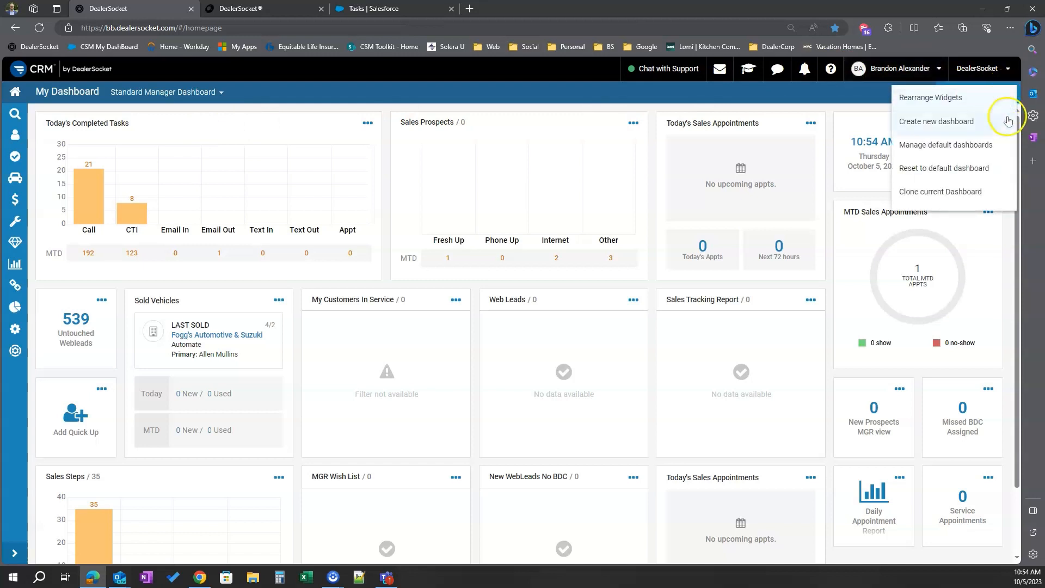
left_click(946, 146)
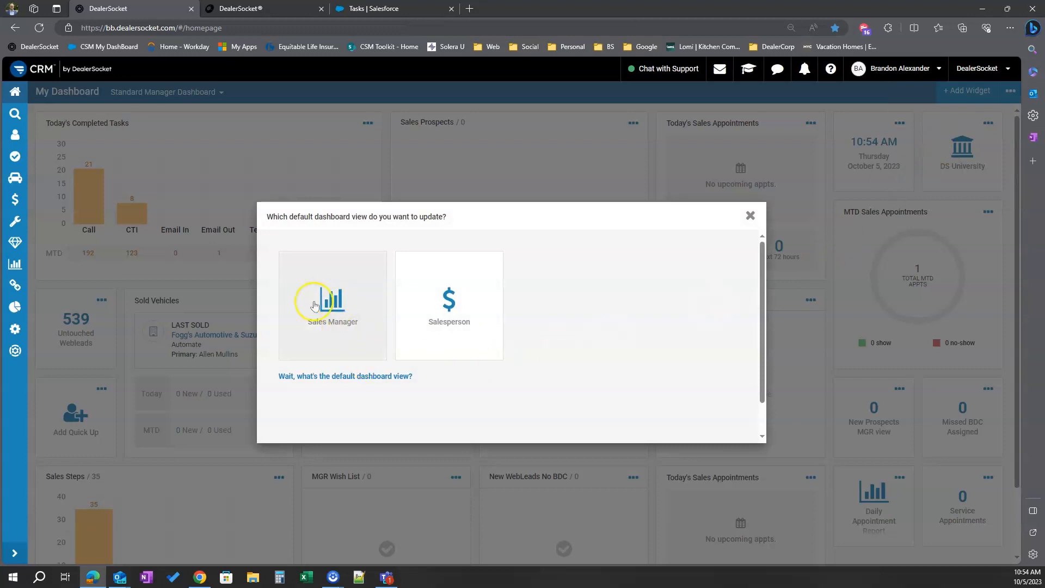
left_click(344, 312)
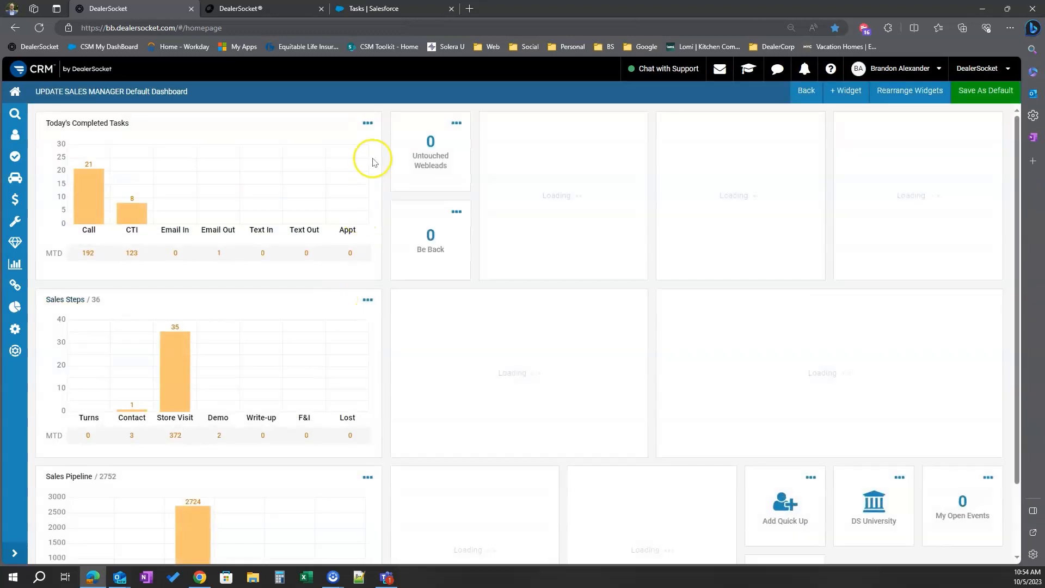
left_click(369, 124)
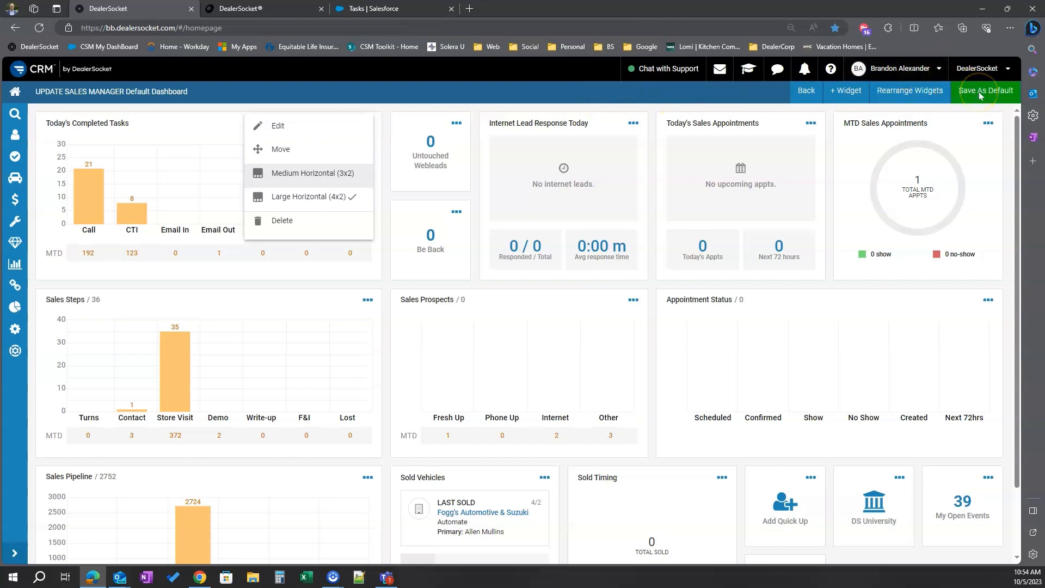
left_click(806, 91)
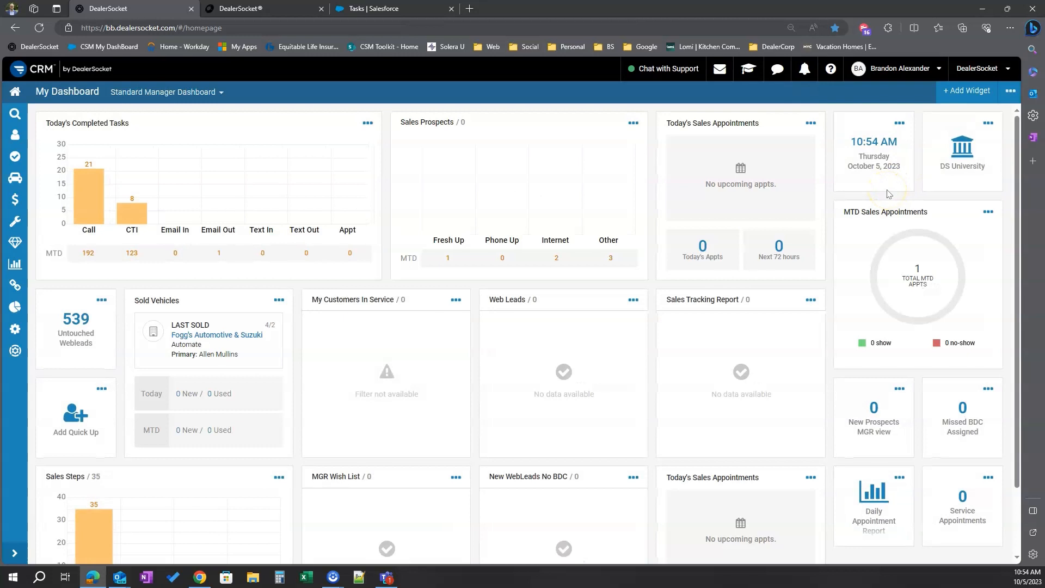
Add a 1x1 Opportunities widget titled My Working Opportunities to Sales Manager Dashboard 2.0
left_click(1012, 92)
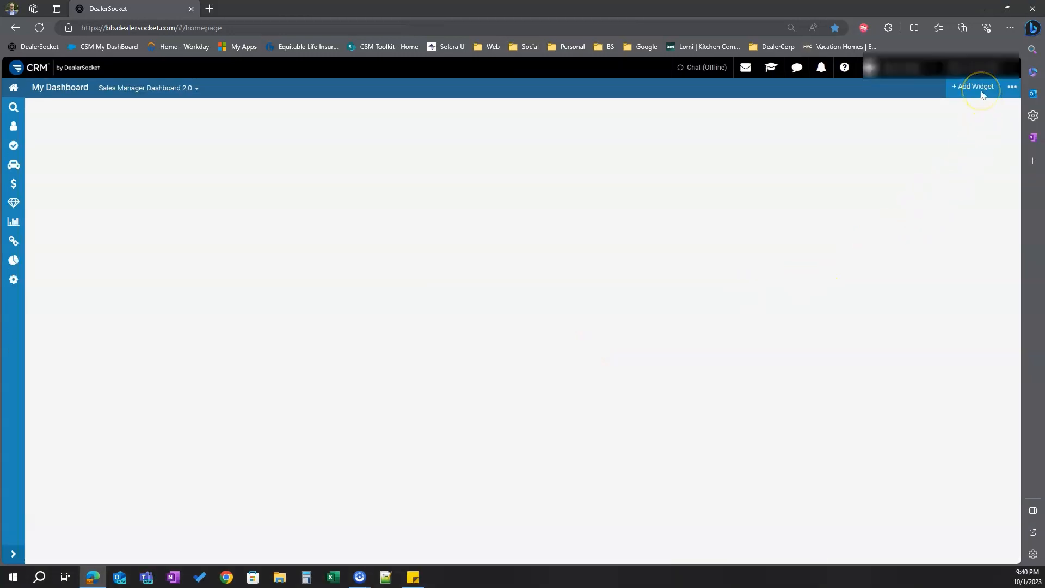
left_click(983, 94)
left_click(979, 92)
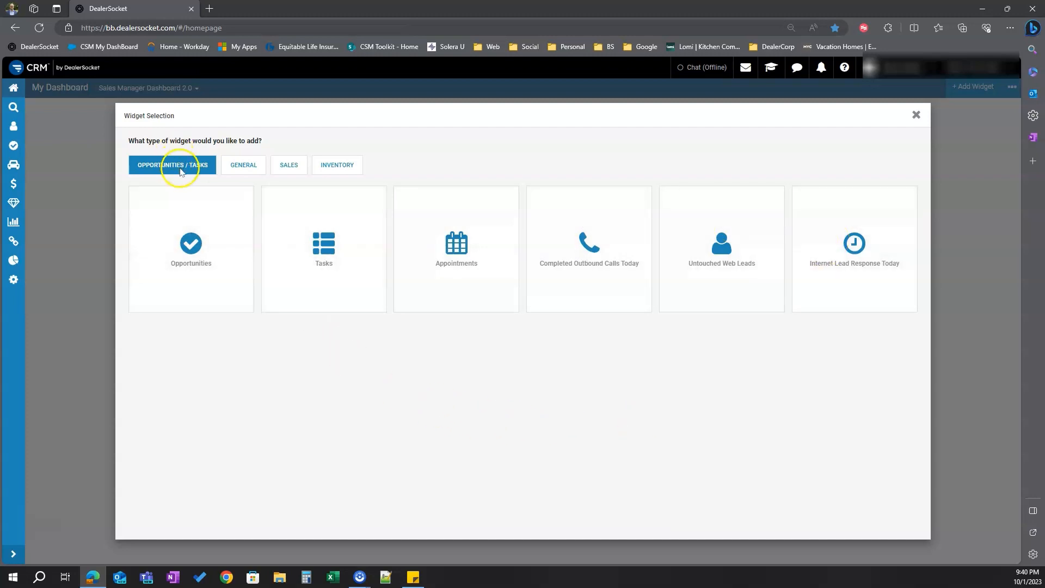
left_click(184, 250)
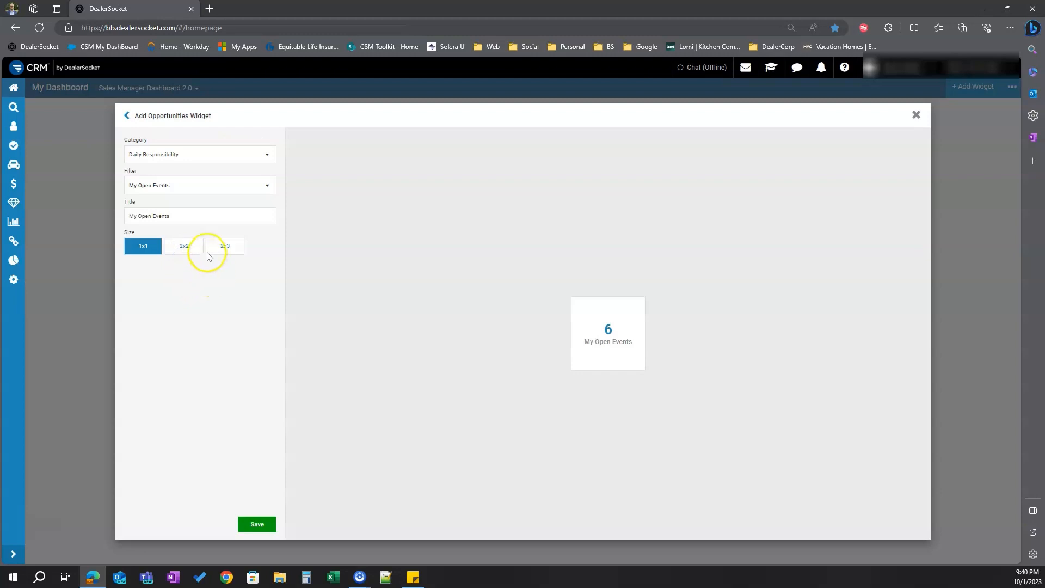
left_click(198, 216)
triple_click(198, 216)
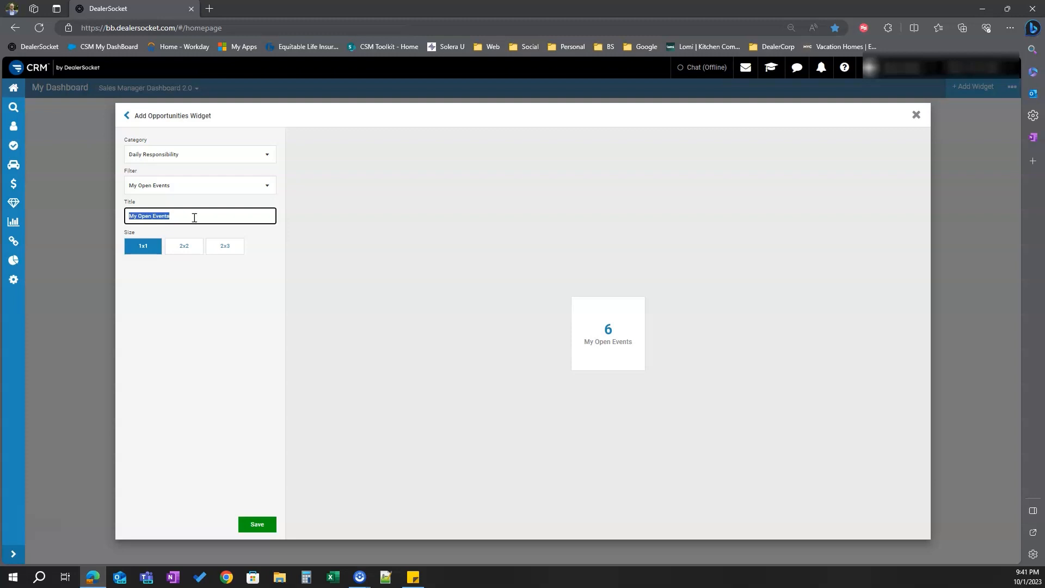
type("My Working ")
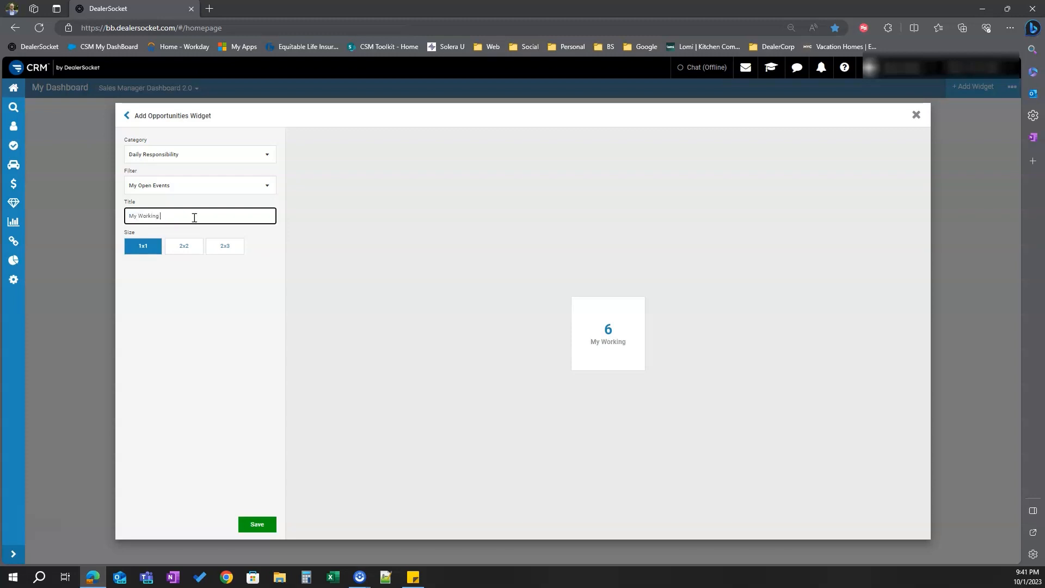
type("Opportunities")
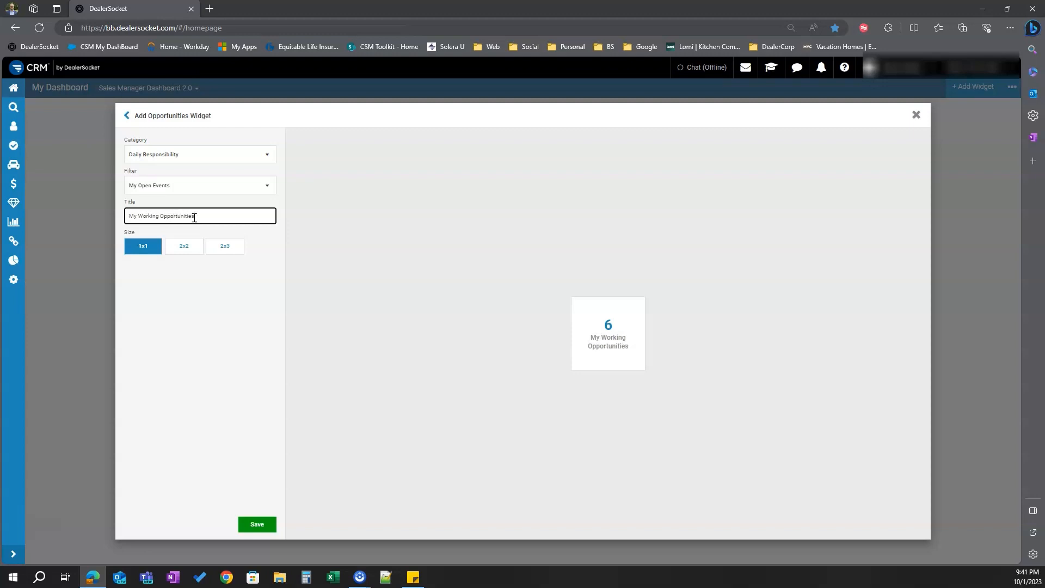
left_click(248, 525)
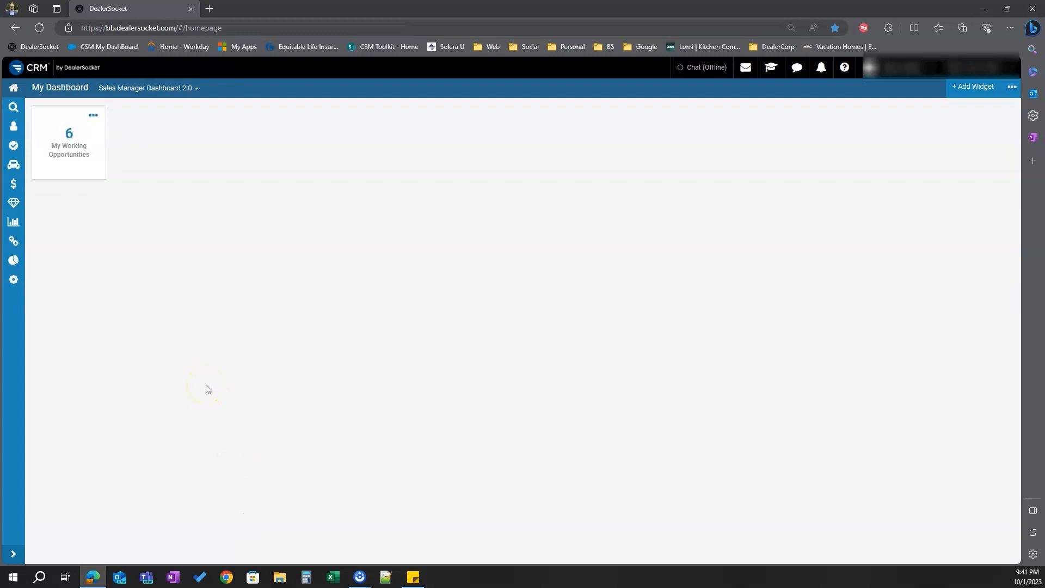
Add a Tasks widget with the My To Do (Today & Older) filter, titled My Incomplete
left_click(987, 90)
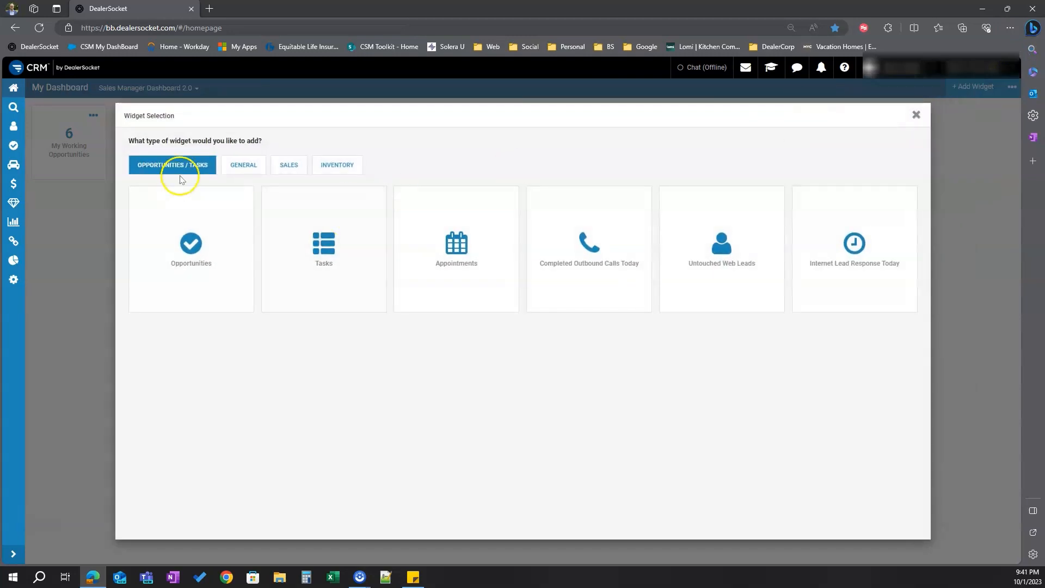
left_click(329, 233)
left_click(184, 216)
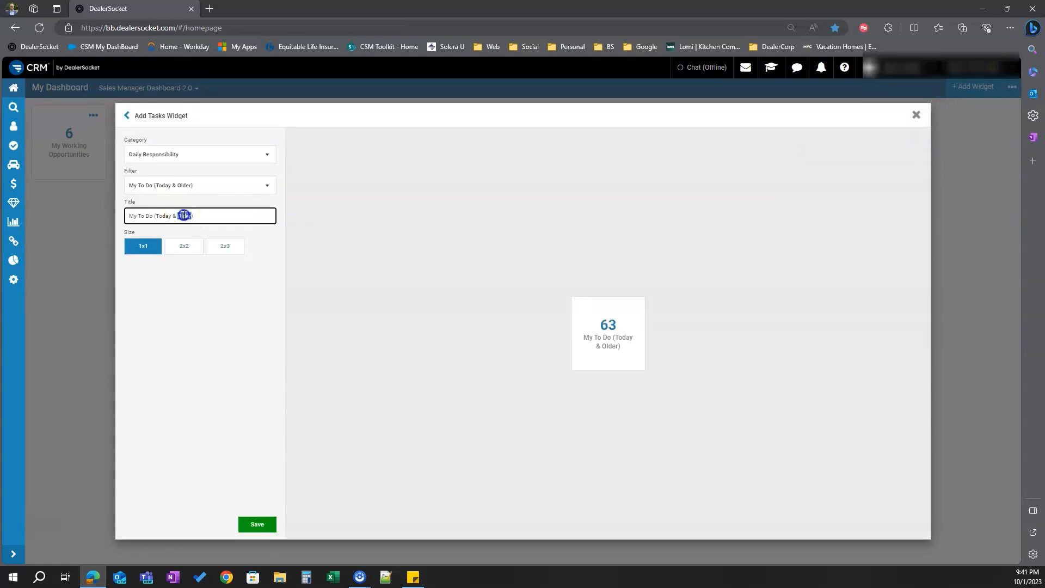
triple_click(184, 216)
type("My Incomp")
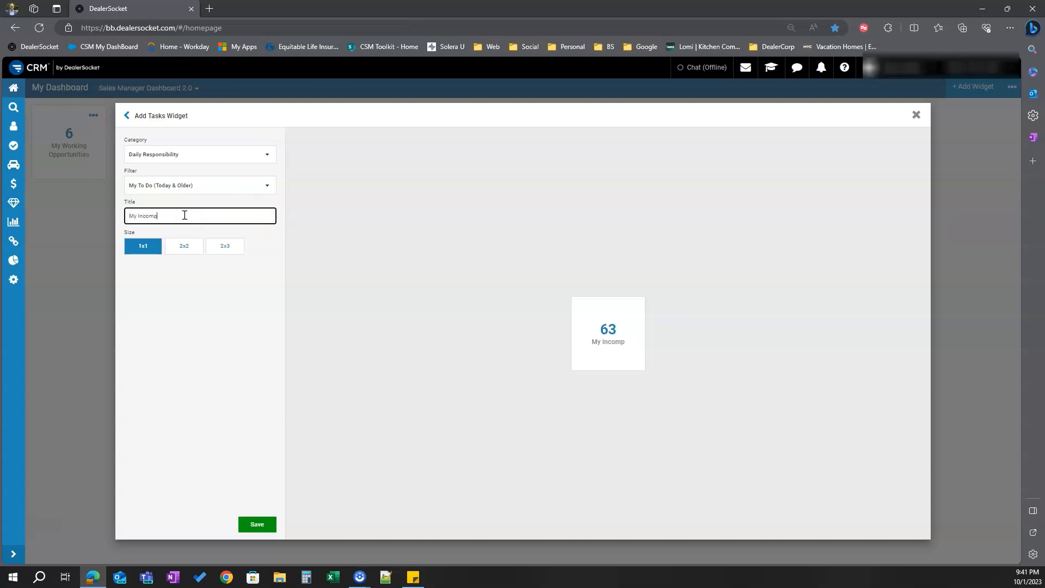
type("lete")
left_click(270, 526)
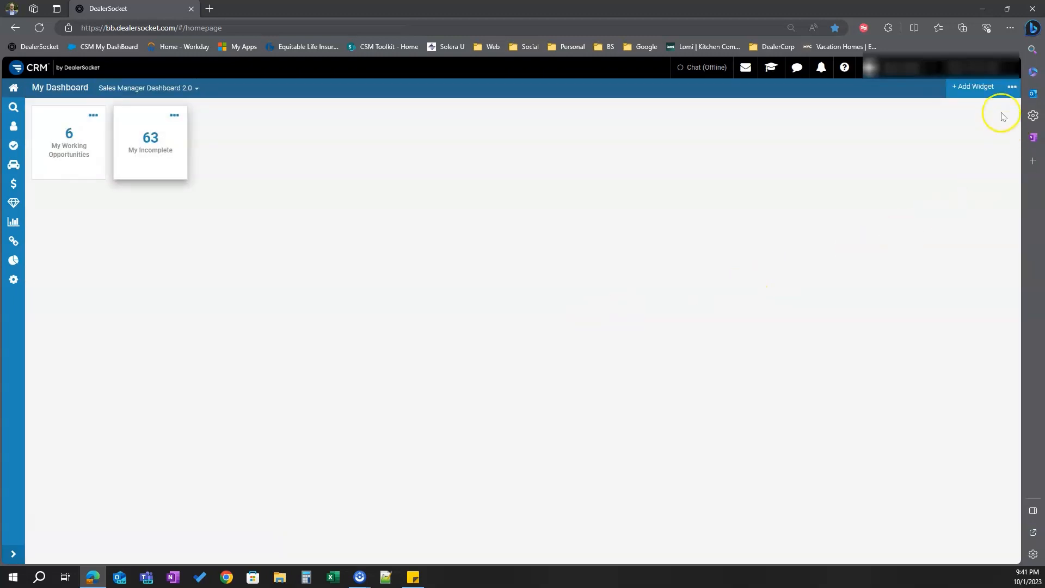
Add an Appointments widget using the My Open Appointments filter
left_click(978, 86)
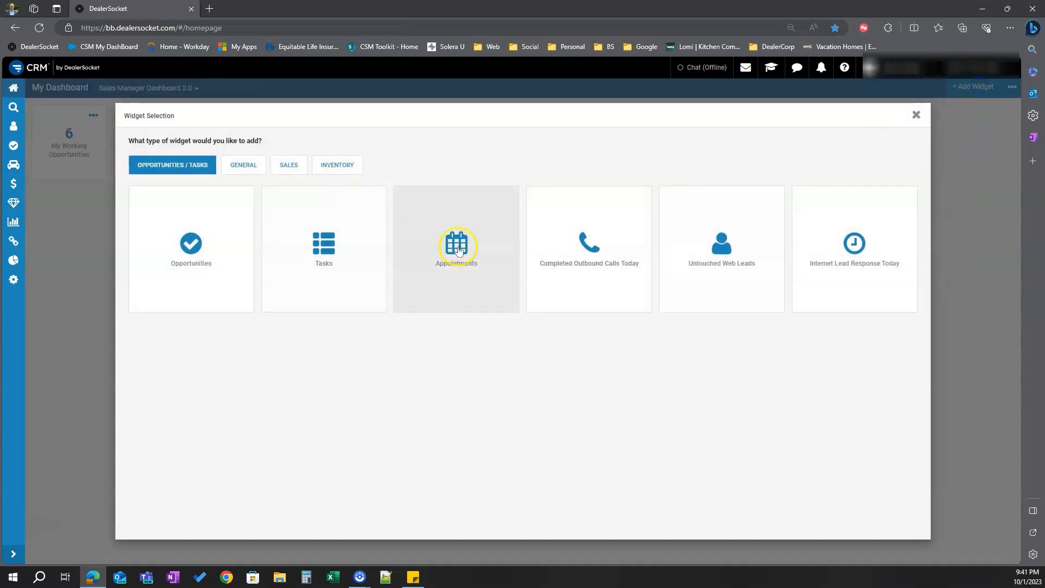
left_click(442, 249)
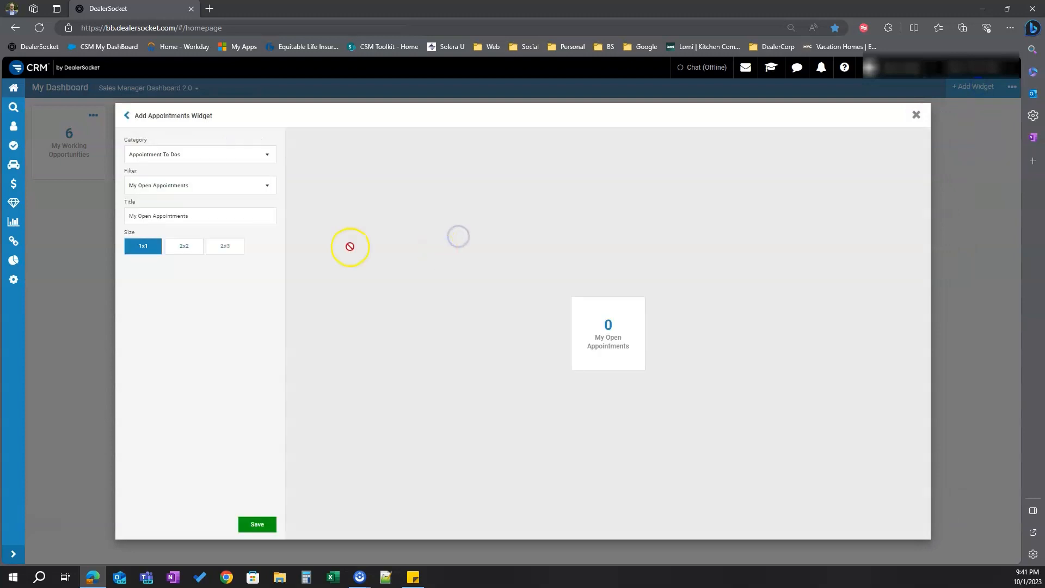
left_click(154, 187)
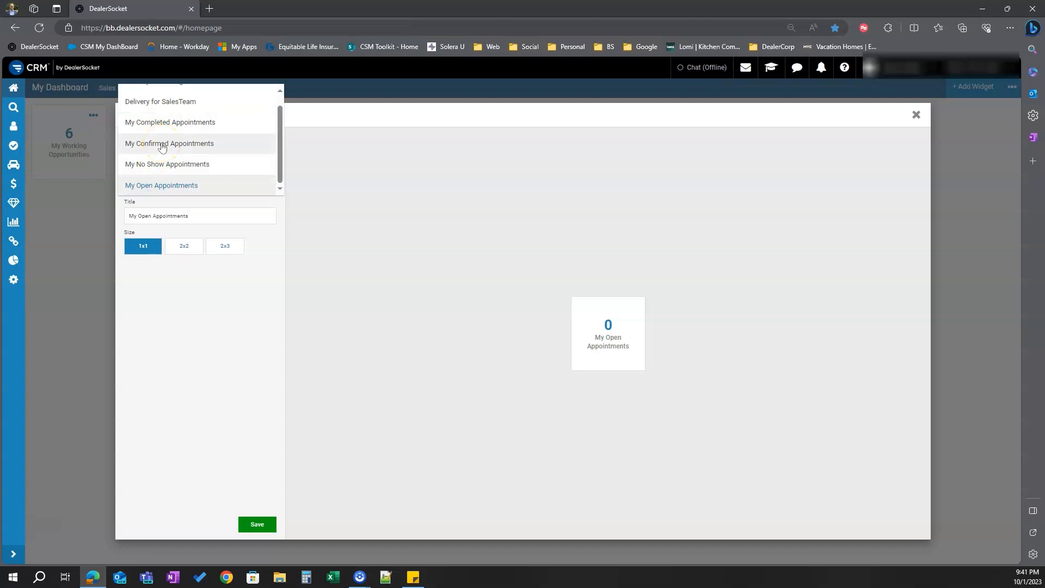
left_click(162, 185)
left_click(259, 523)
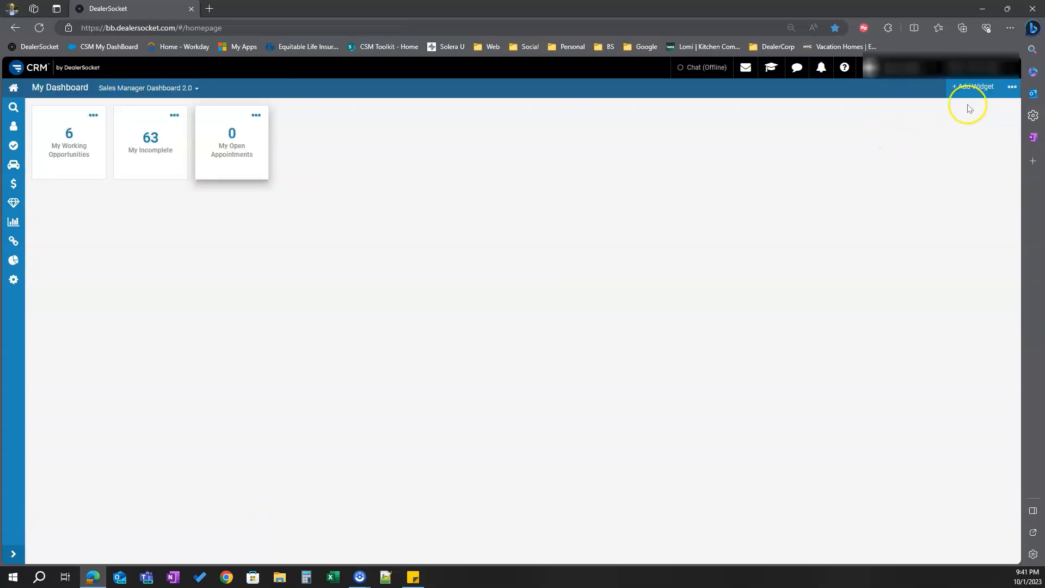
Add another Appointments widget using the My Confirmed Appointments filter
left_click(973, 87)
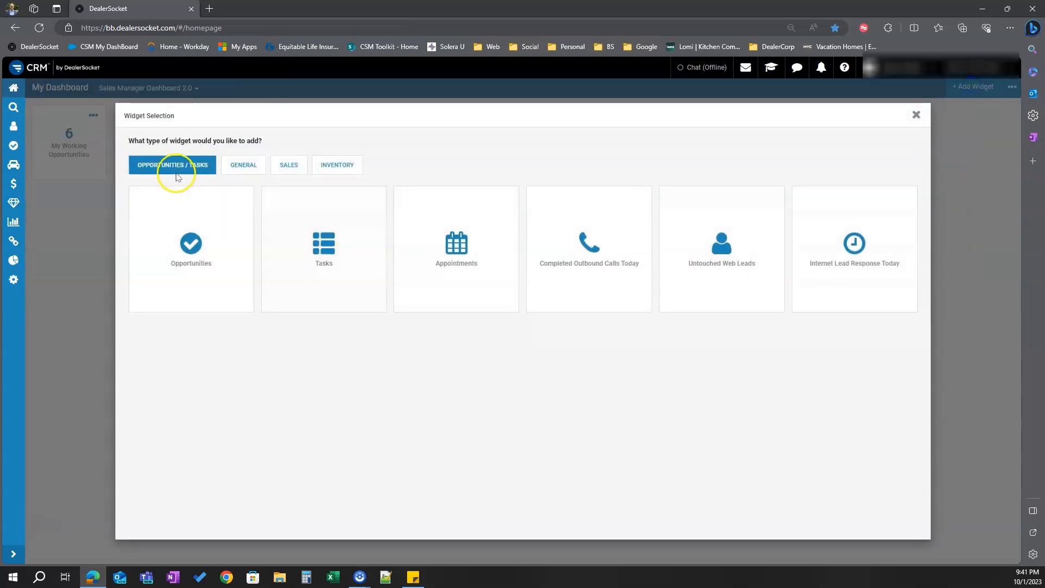
left_click(475, 243)
left_click(188, 184)
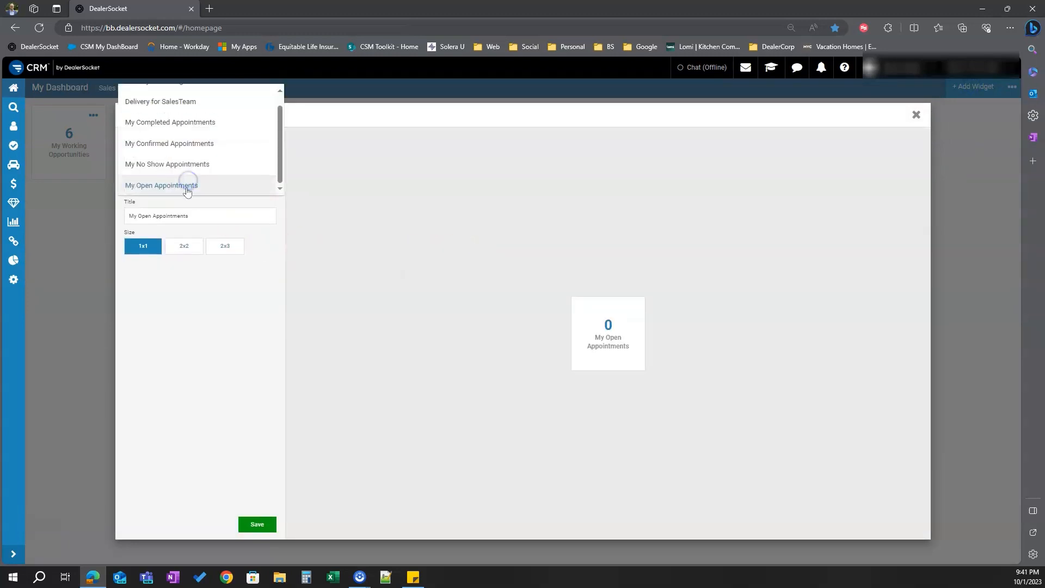
left_click(175, 143)
left_click(260, 525)
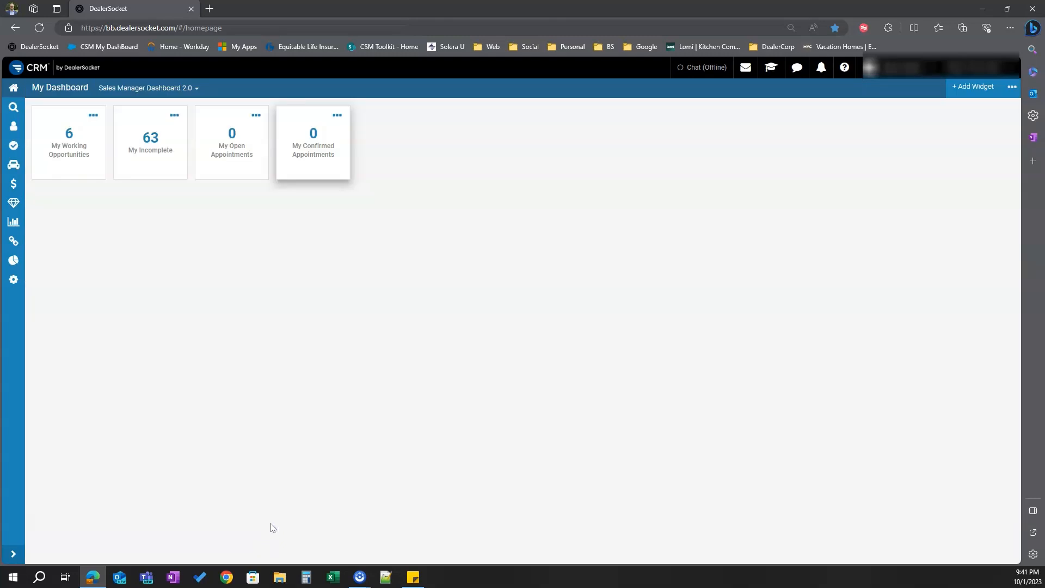
left_click(277, 521)
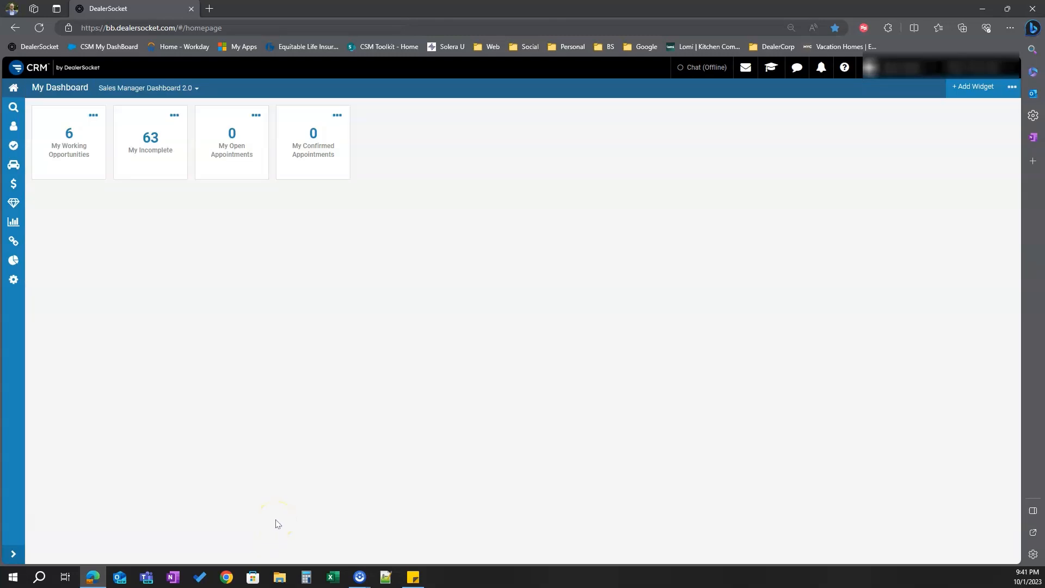
Add a Completed Outbound Calls Today widget for all teams with the Today date range
left_click(712, 325)
left_click(977, 93)
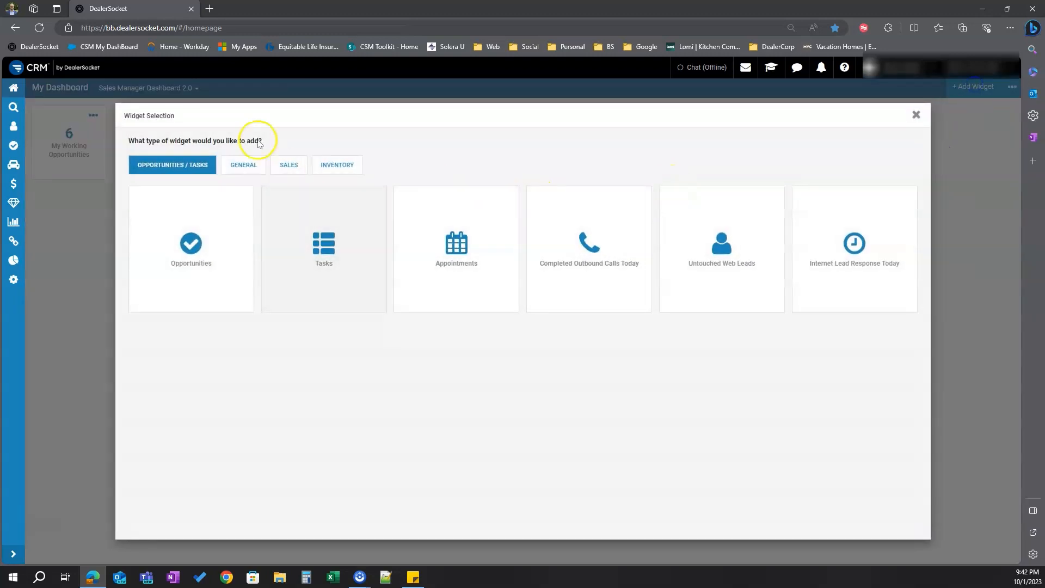
left_click(590, 242)
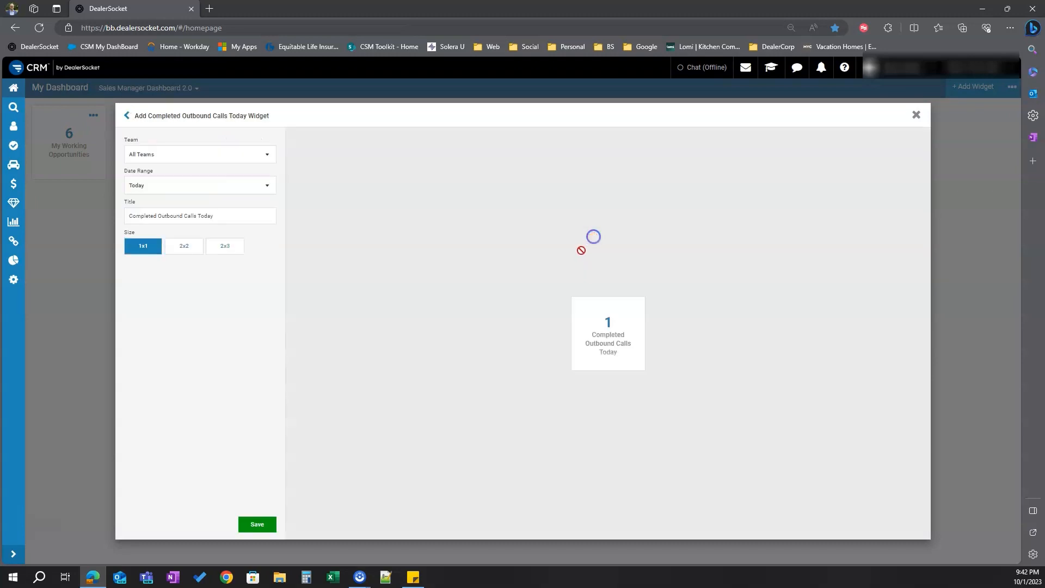
left_click(220, 188)
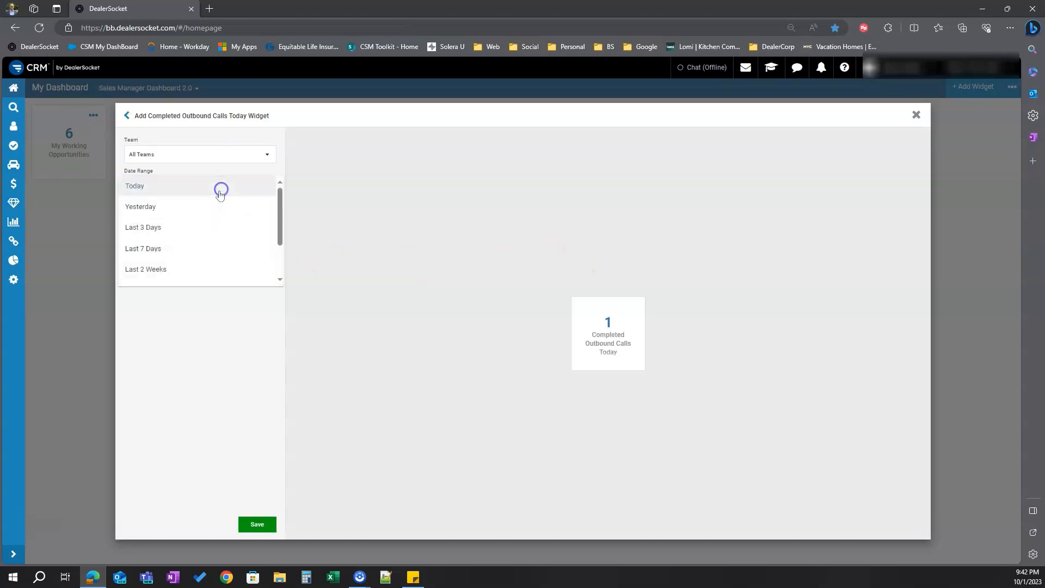
left_click(180, 345)
double_click(199, 215)
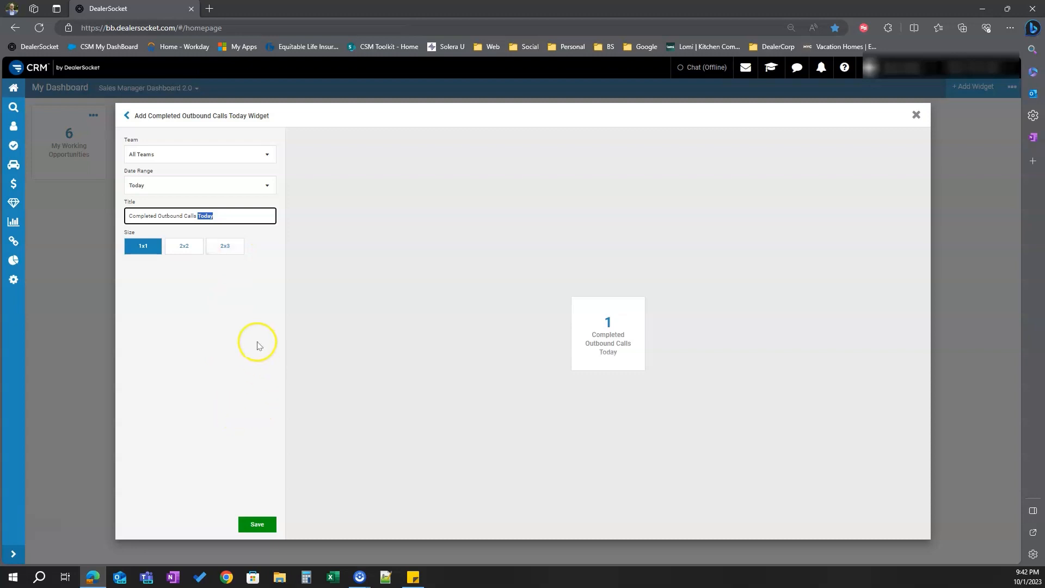
left_click(257, 524)
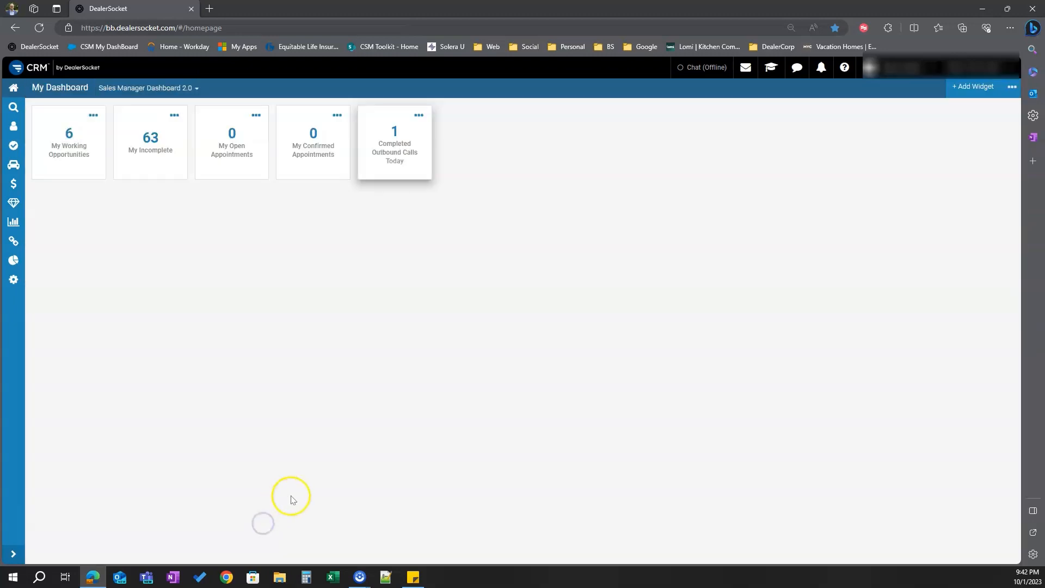
Add an Untouched Web Leads widget and title it Ignored Webleads (15 MIN Old)
left_click(967, 88)
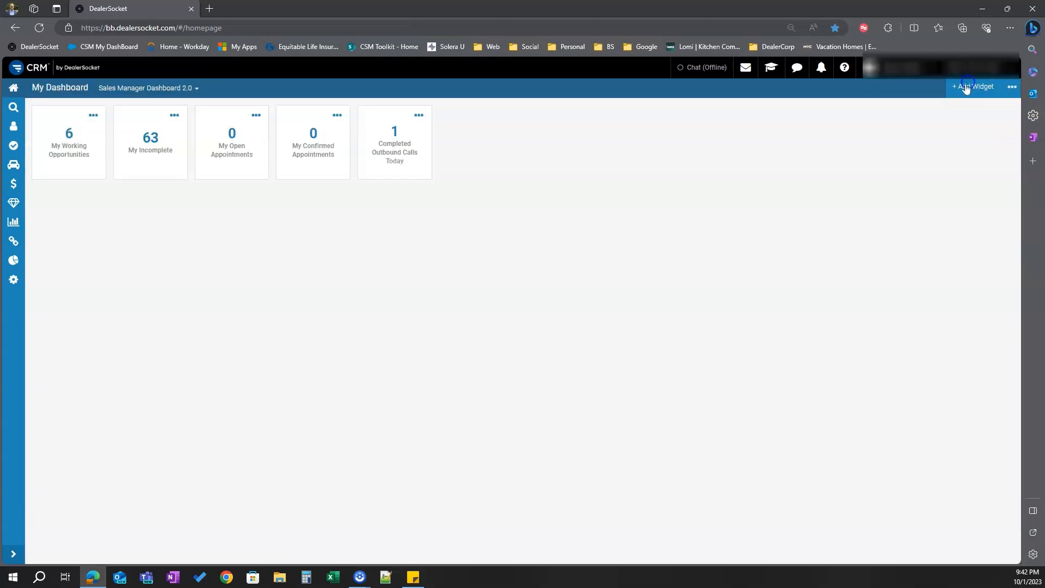
left_click(713, 249)
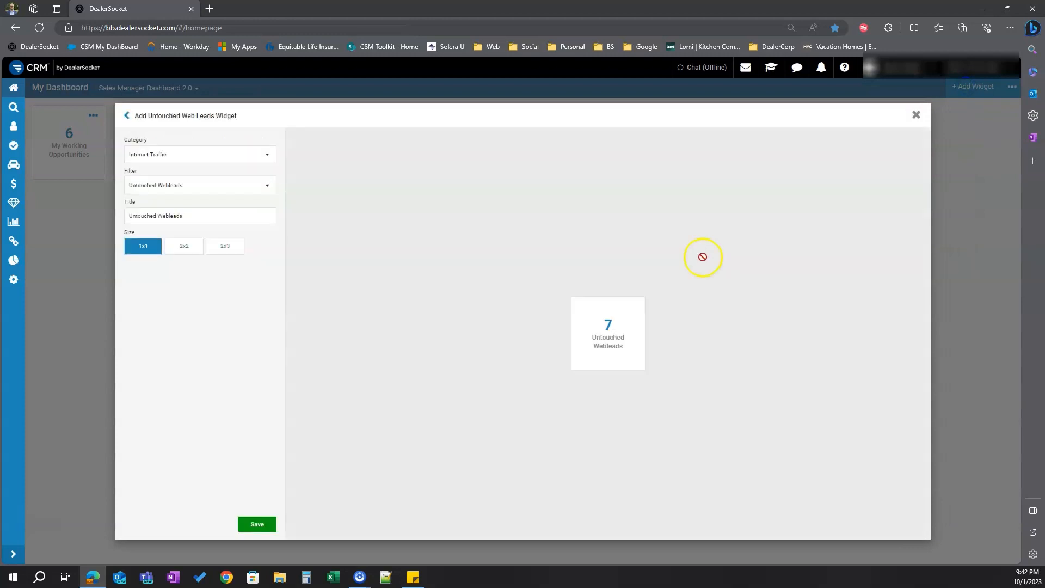
left_click(203, 214)
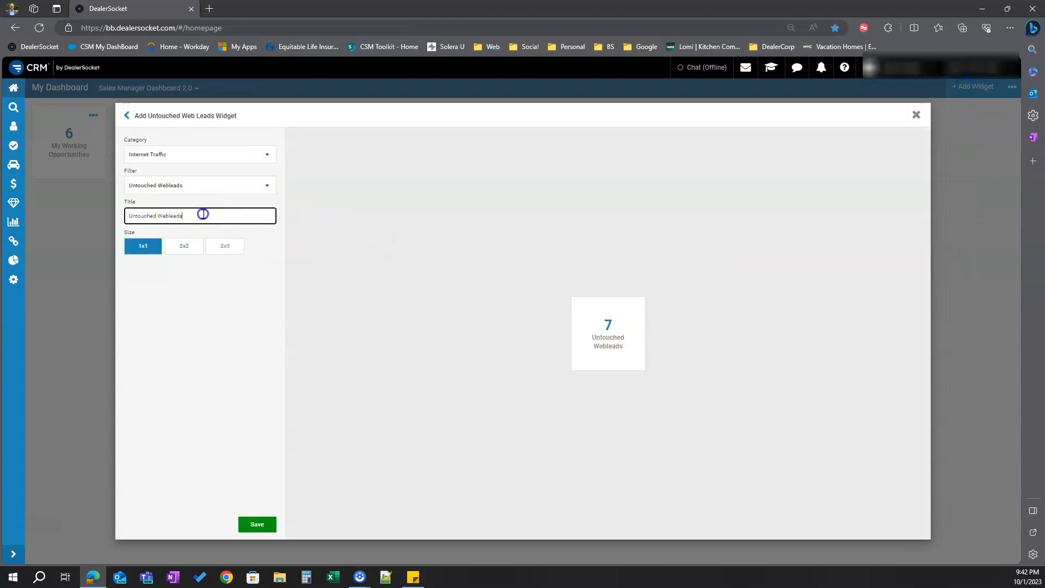
left_click_drag(203, 214, 133, 215)
key("BackSpace")
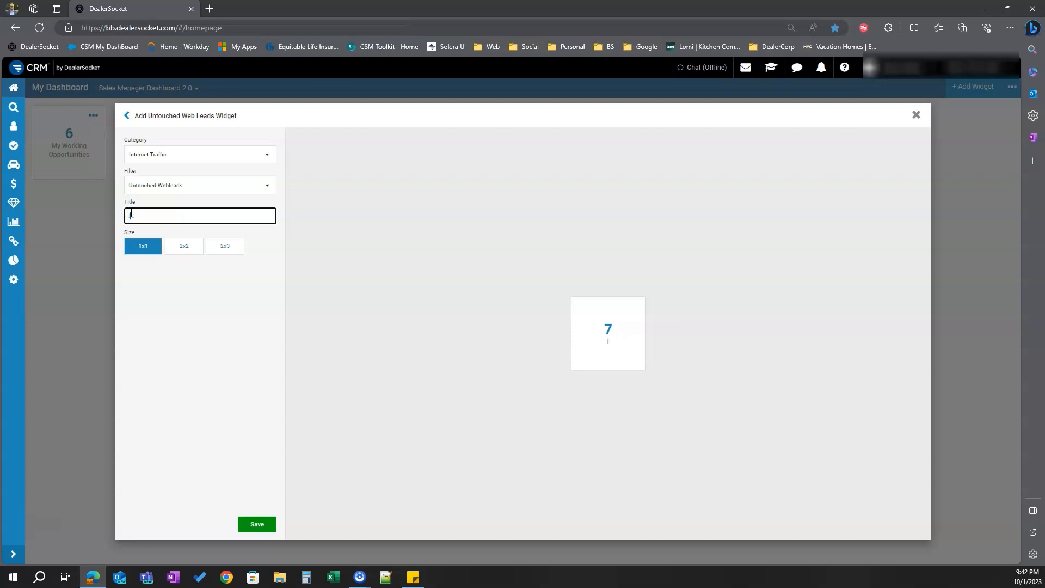
type("Ignored Webleads (15 MIN")
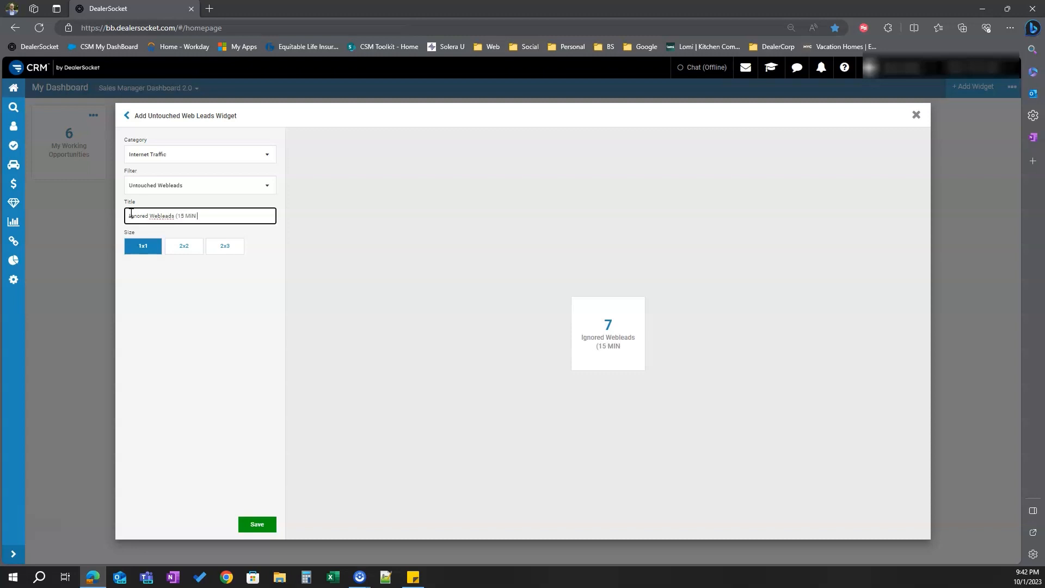
type(" Old)")
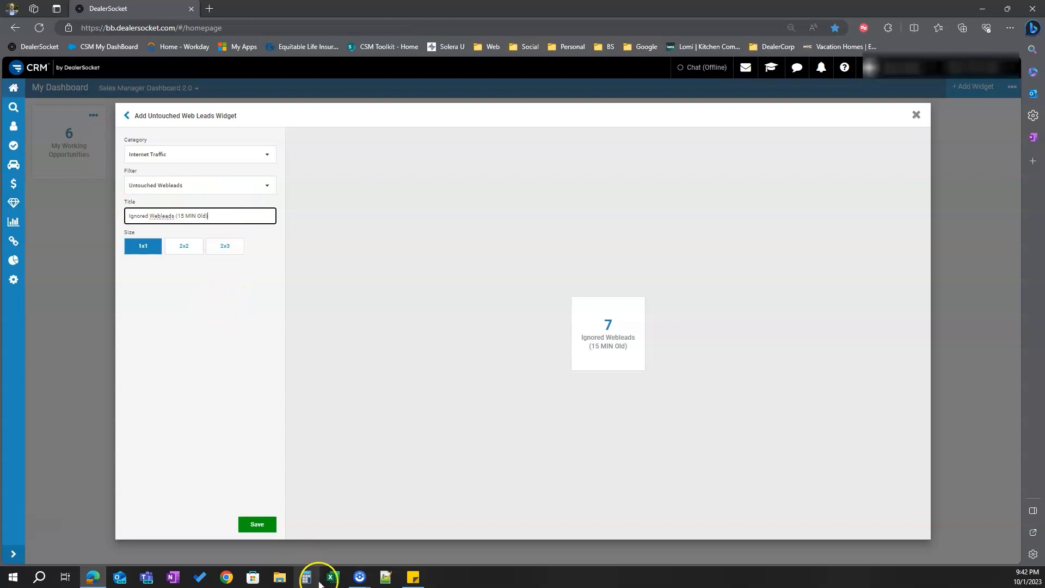
left_click(256, 525)
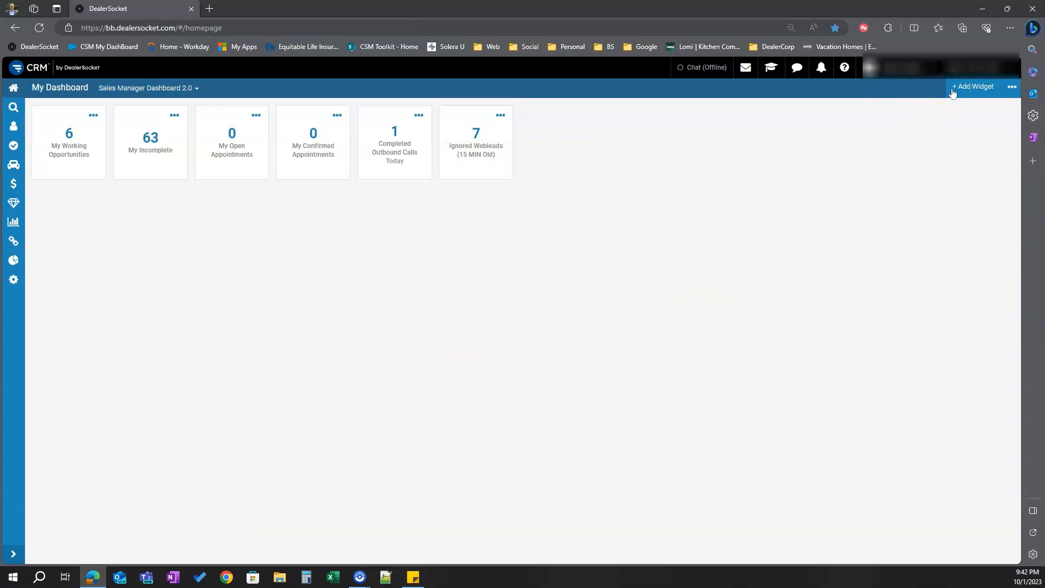
Add a Tasks widget using the OET Past Due filter
left_click(954, 90)
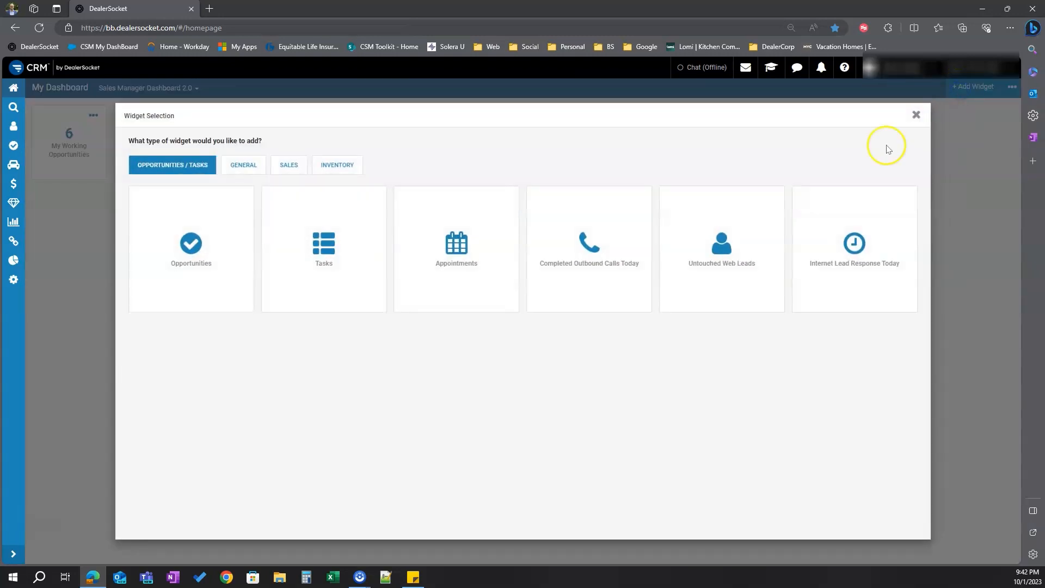
left_click(318, 252)
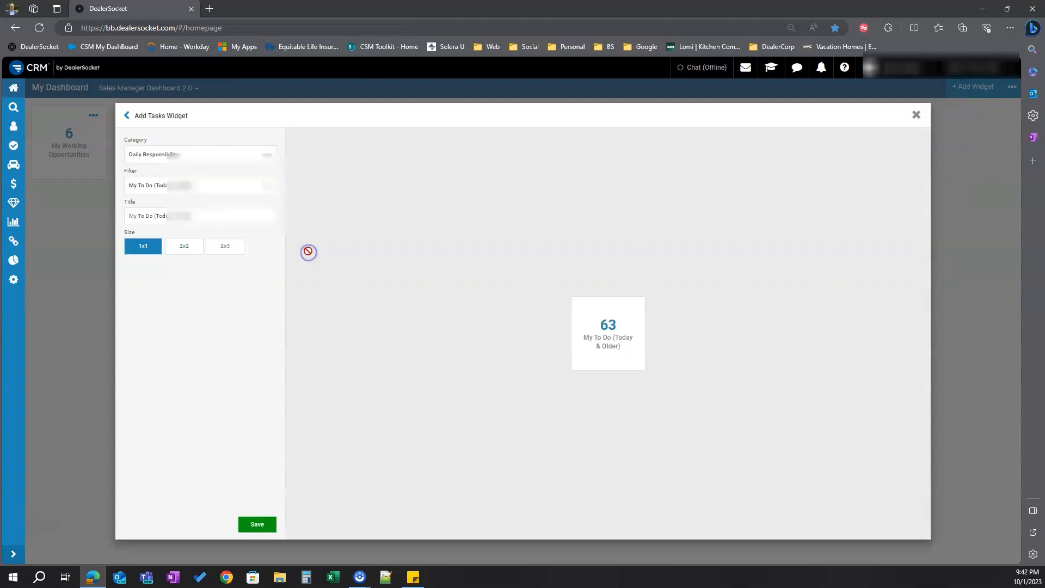
left_click(158, 185)
scroll(183, 204, "up", 5)
scroll(181, 204, "down", 5)
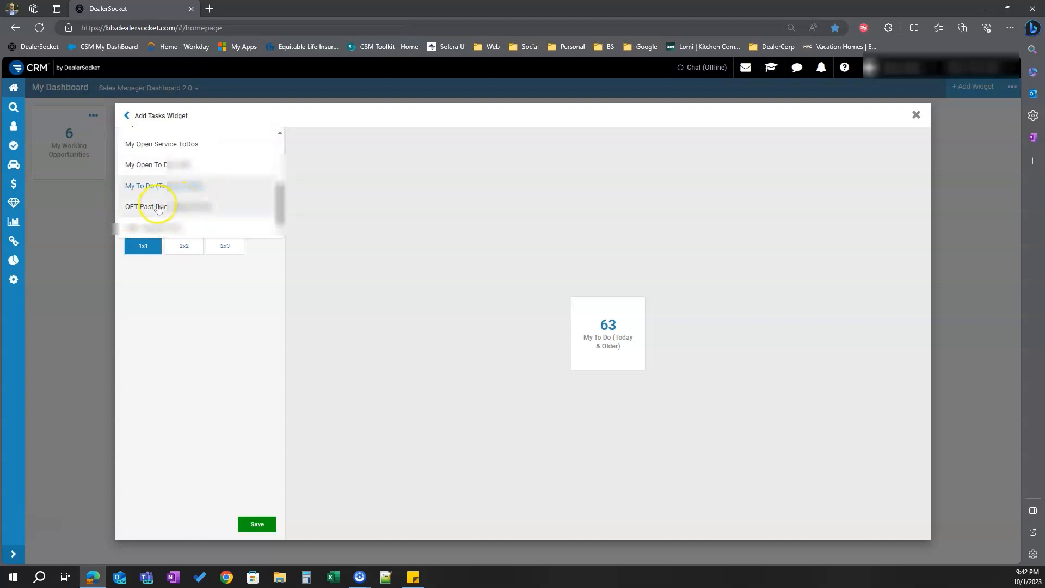
left_click(158, 207)
left_click(258, 524)
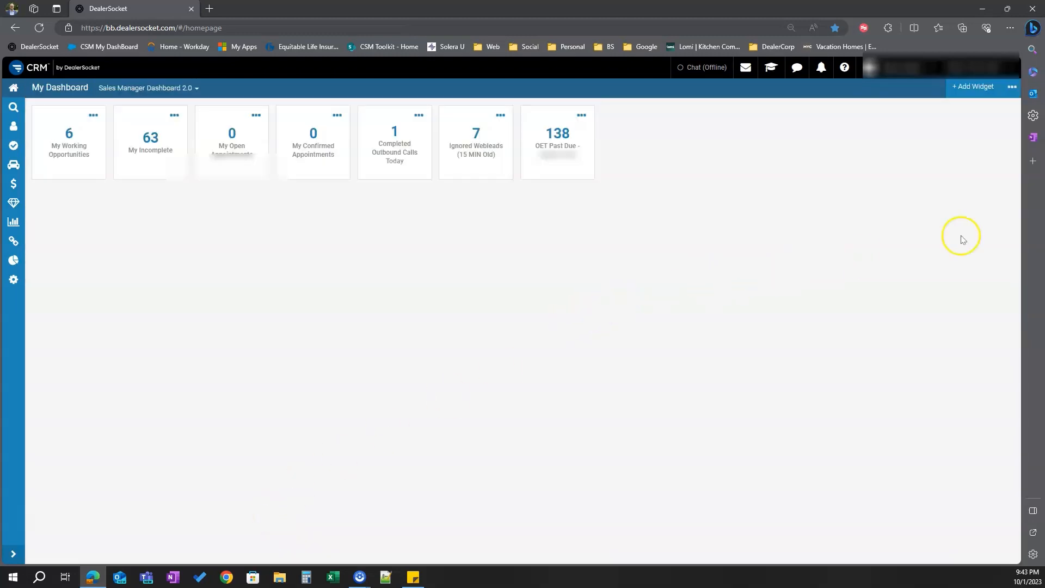
Add another Tasks widget using the Ignored Emails filter
left_click(964, 92)
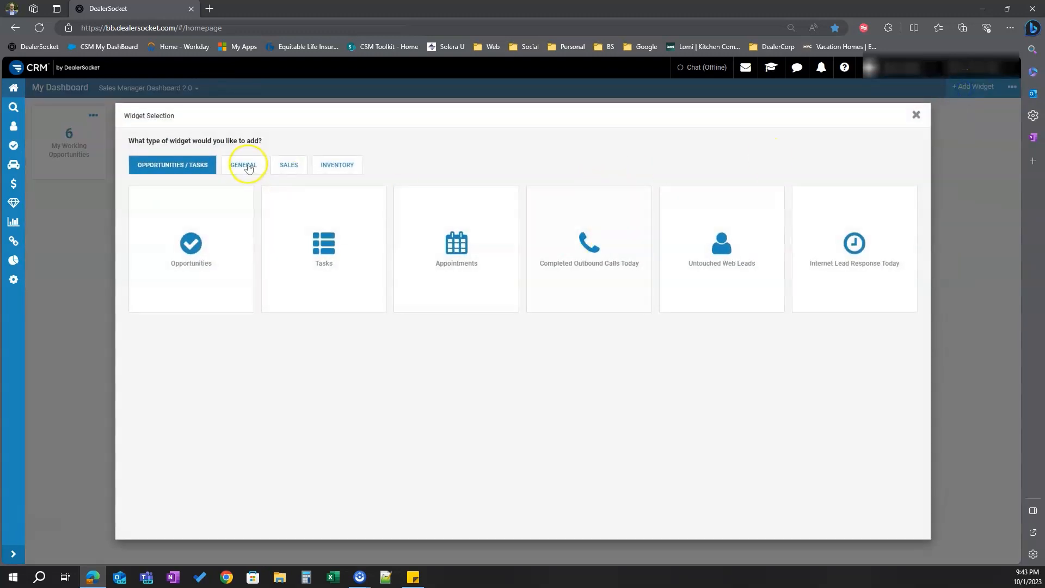
left_click(304, 218)
left_click(181, 188)
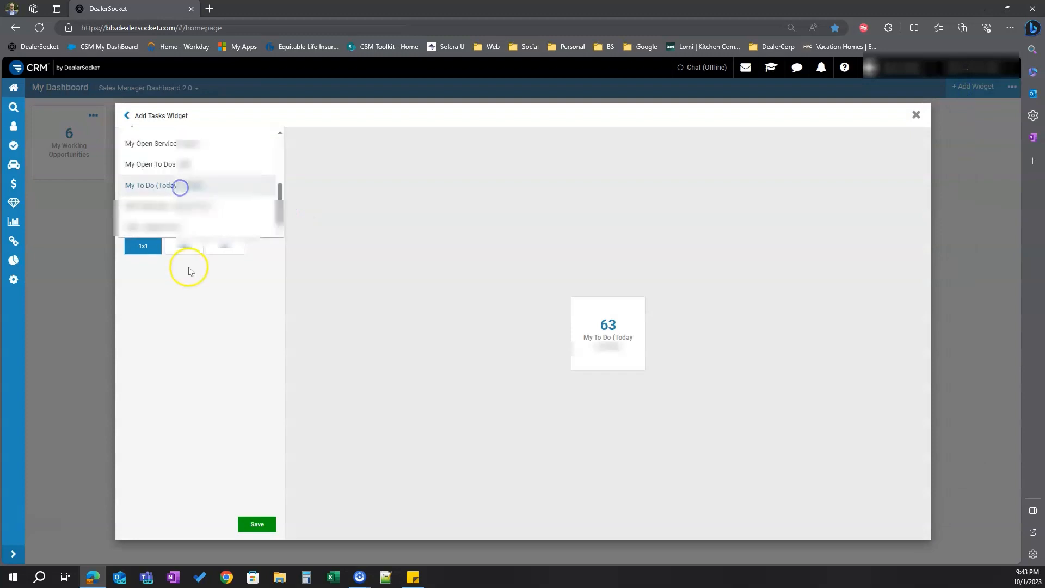
scroll(196, 205, "up", 3)
left_click(193, 172)
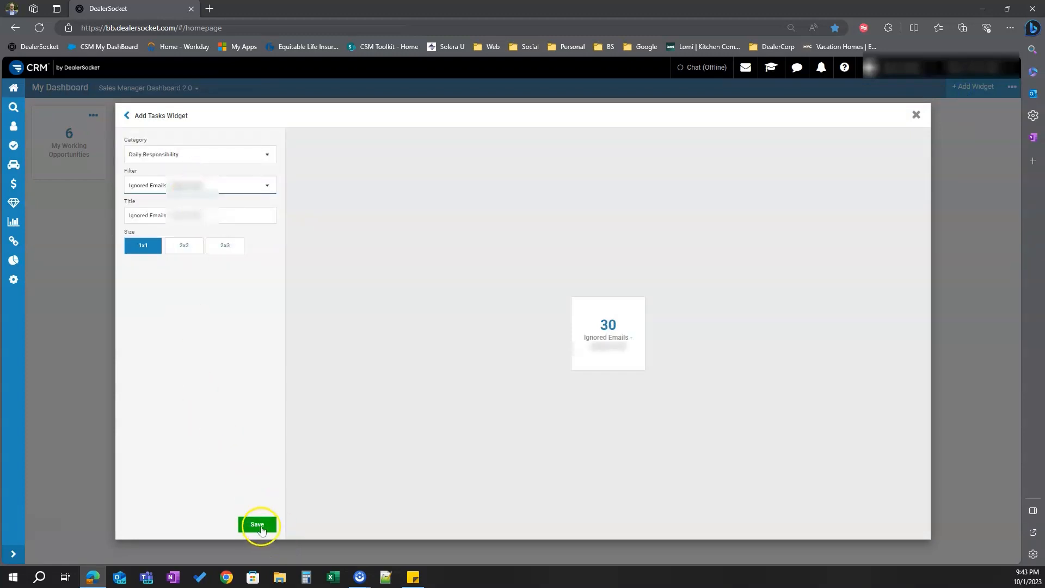
left_click(260, 526)
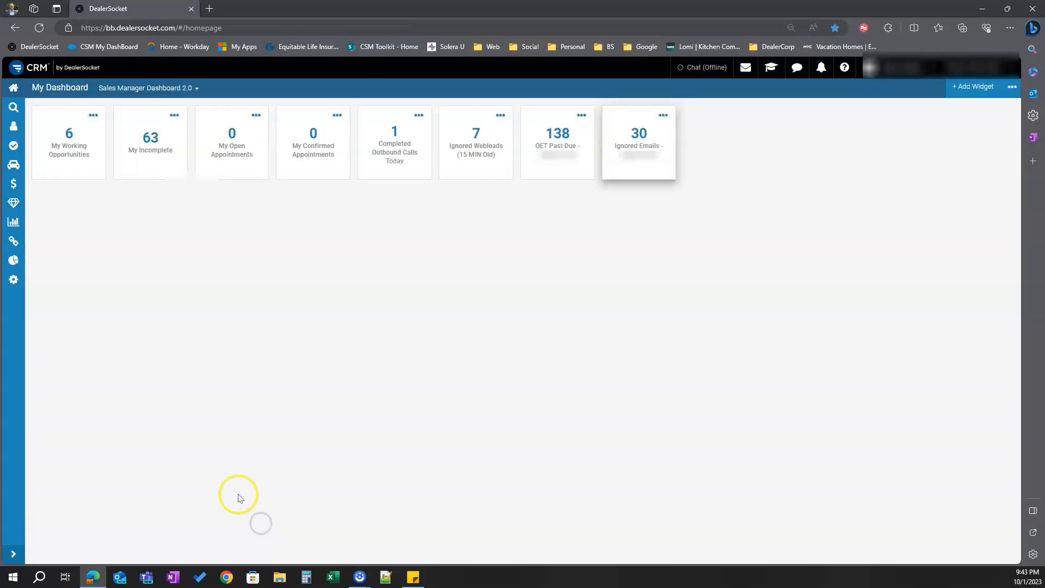
Add an Appointments Created Today widget from the Sales widgets with default settings
left_click(973, 86)
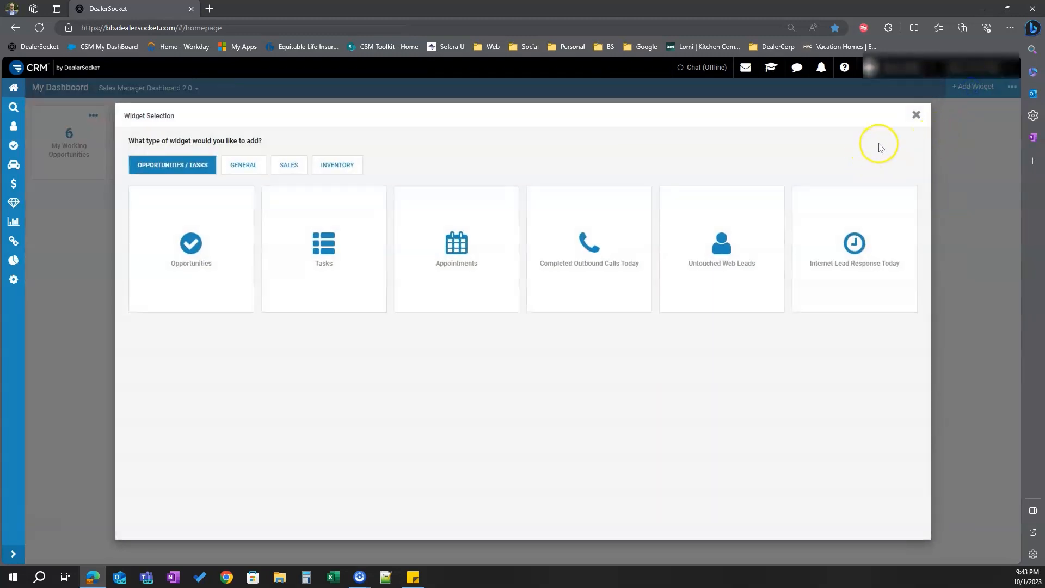
left_click(287, 166)
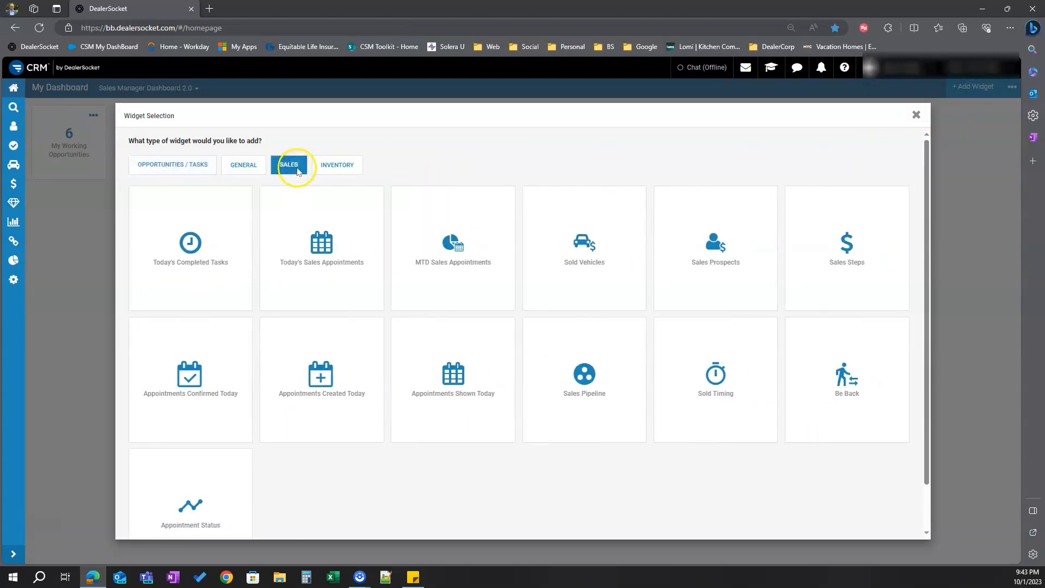
left_click(329, 385)
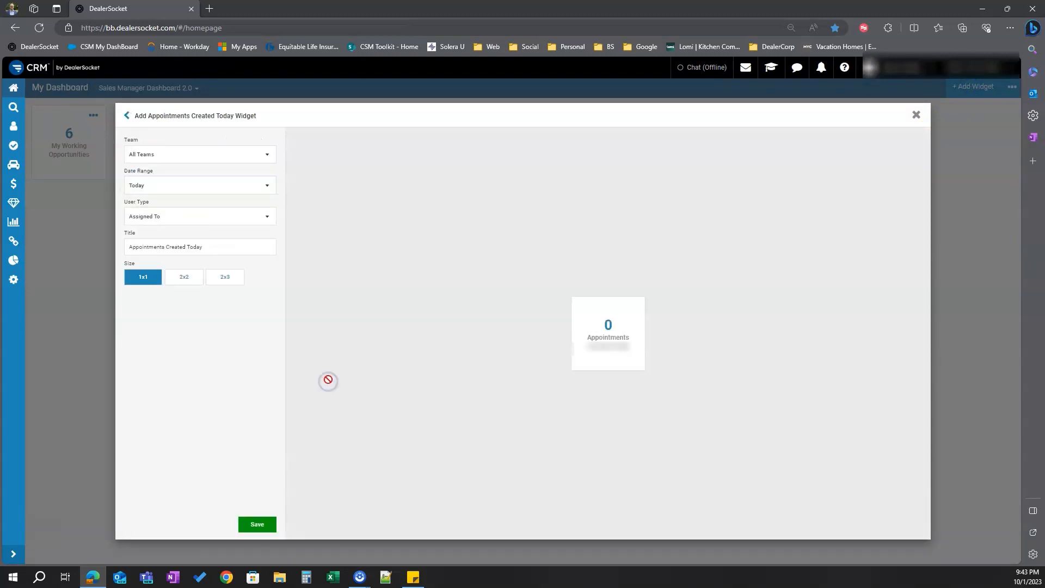
left_click(256, 522)
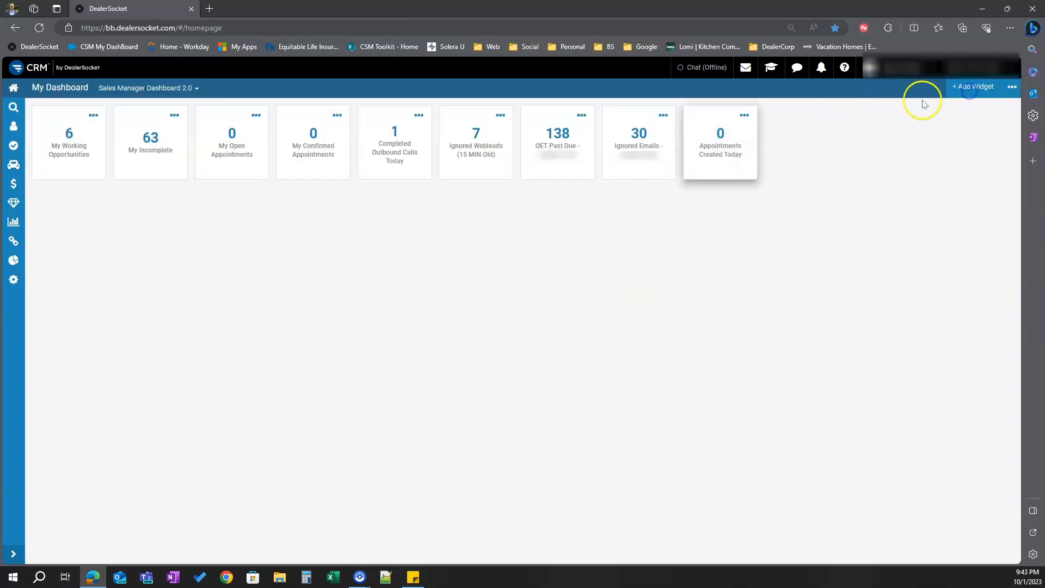
Add an Appointments Confirmed Today widget from the Sales widgets
left_click(978, 86)
left_click(284, 165)
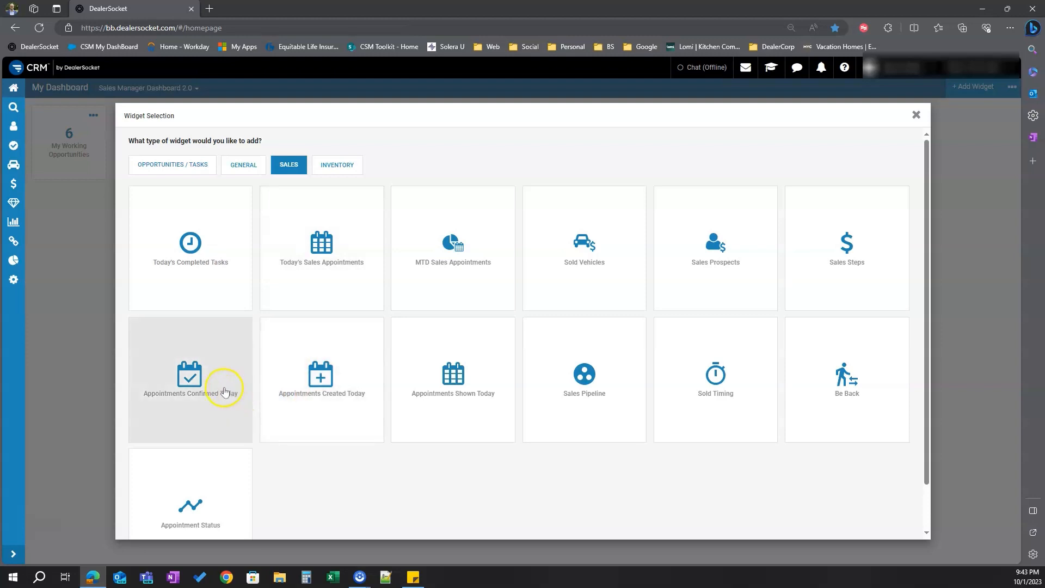
left_click(225, 391)
left_click(245, 523)
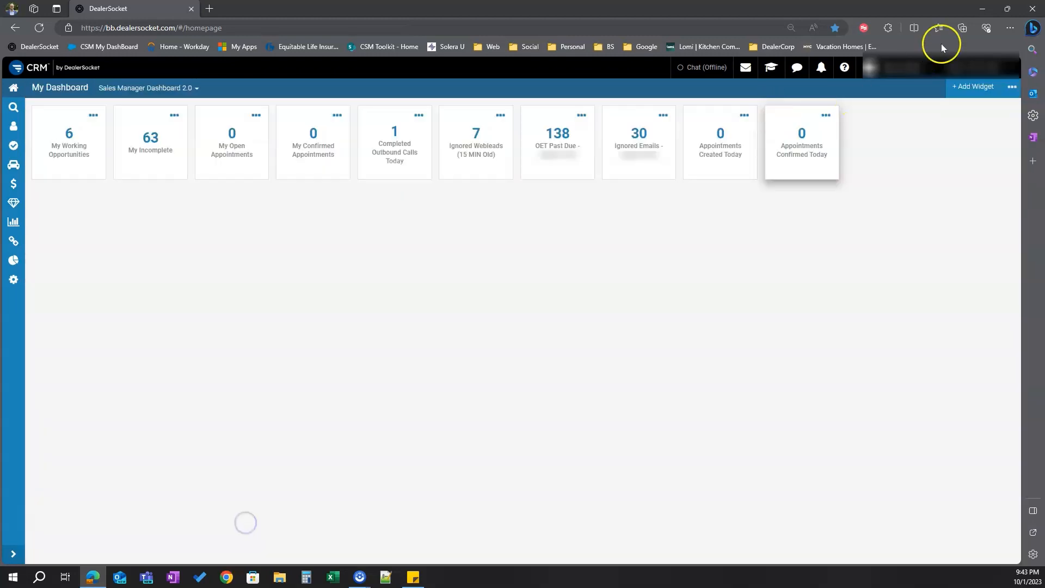
Add an Appointments Shown Today widget from the Sales widgets
left_click(970, 86)
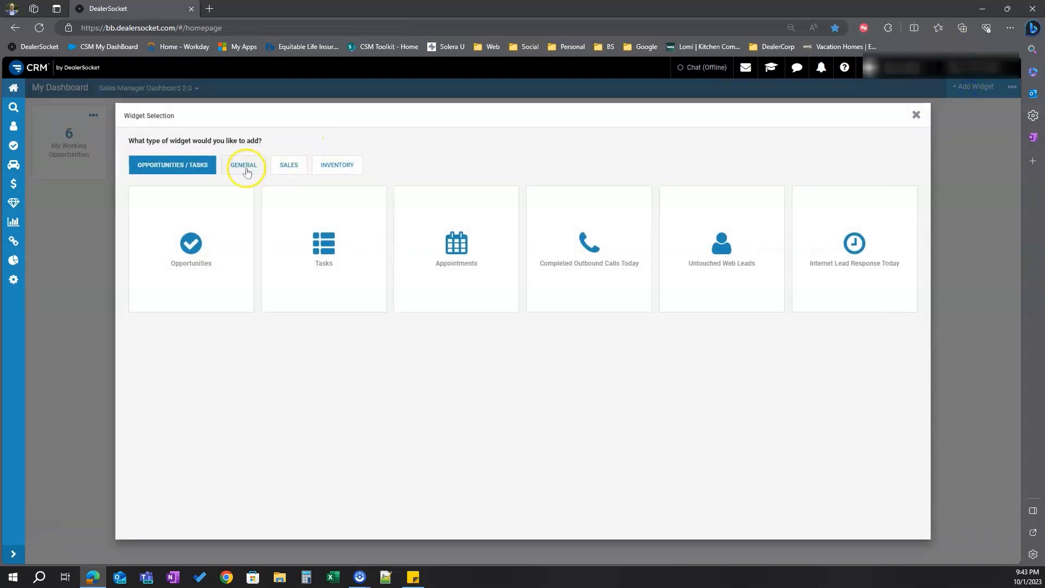
left_click(289, 165)
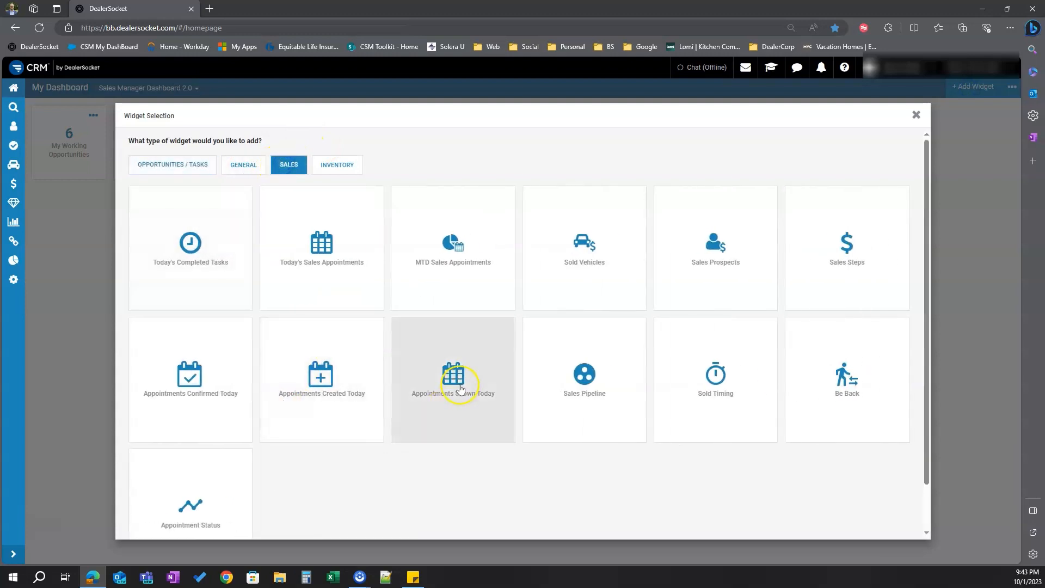
left_click(460, 388)
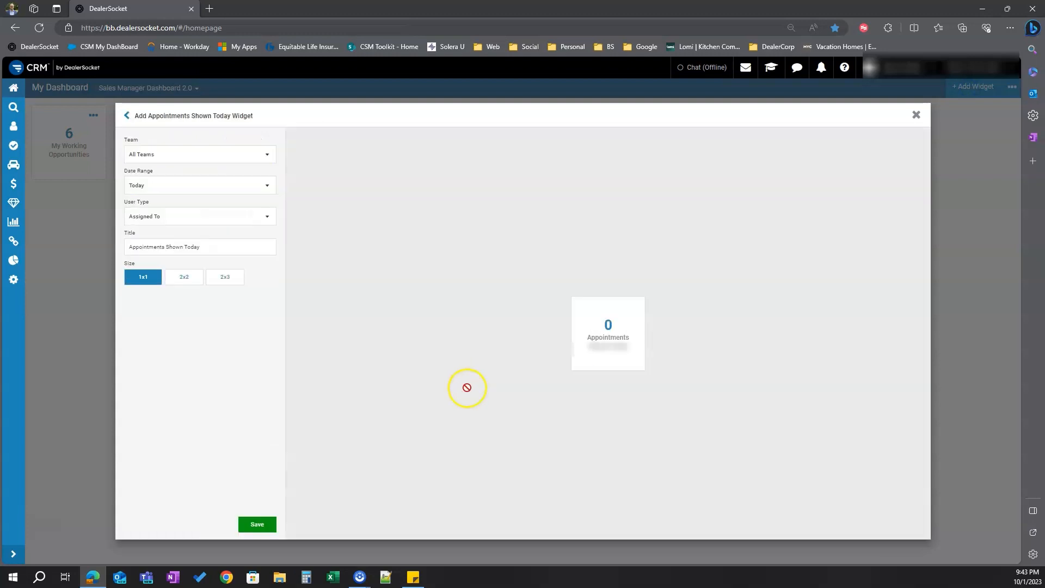
left_click(257, 524)
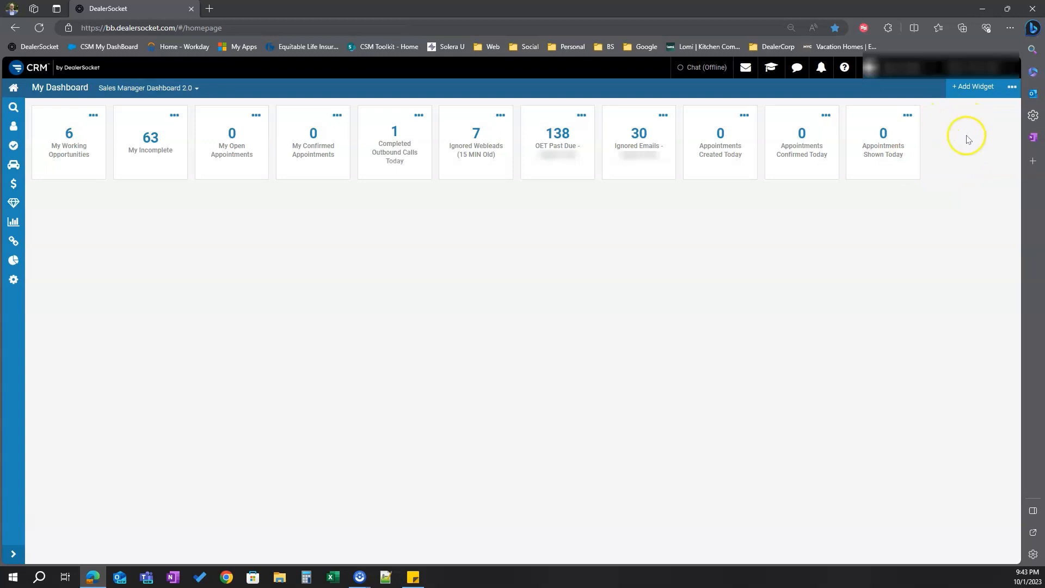
Add a Tasks widget with the Appointment To Dos category and the Delivery for Managers filter
left_click(976, 87)
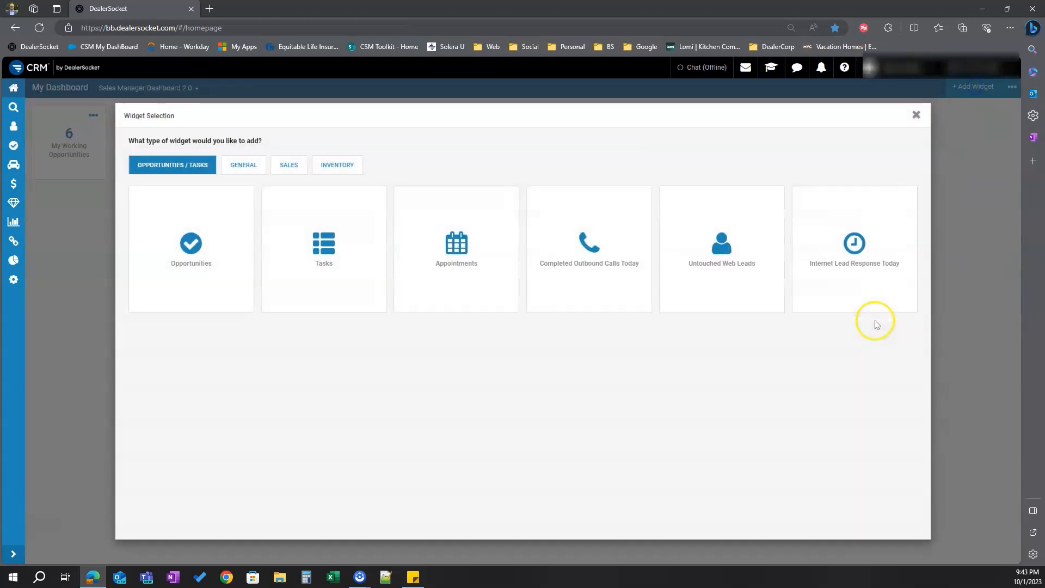
left_click(253, 165)
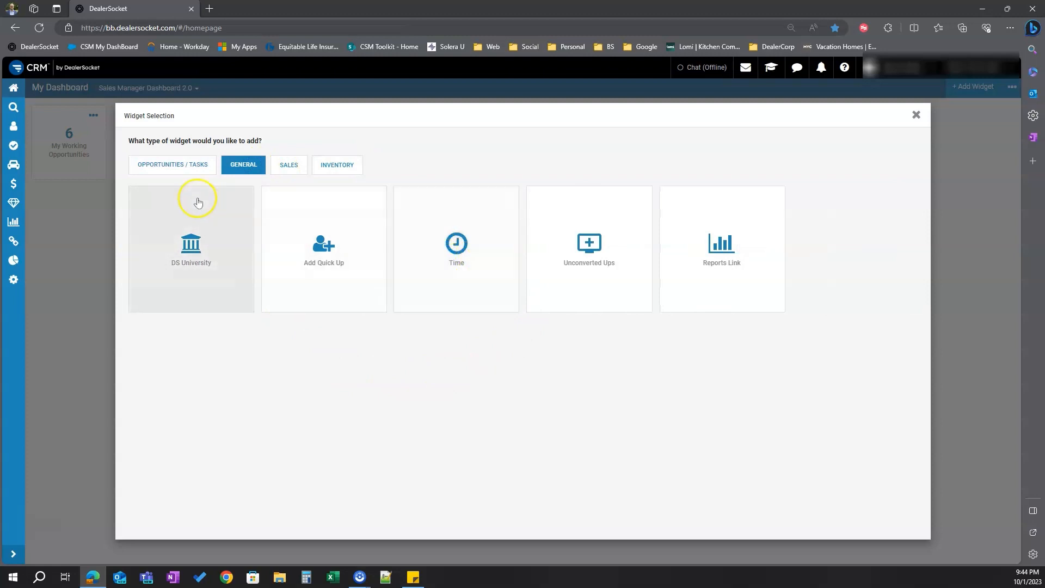
left_click(172, 165)
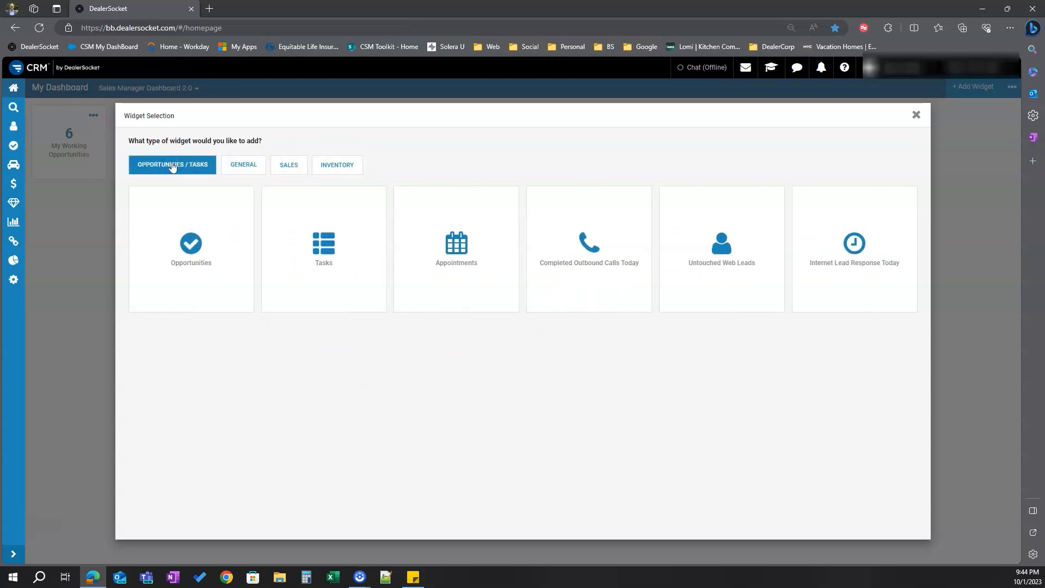
left_click(334, 242)
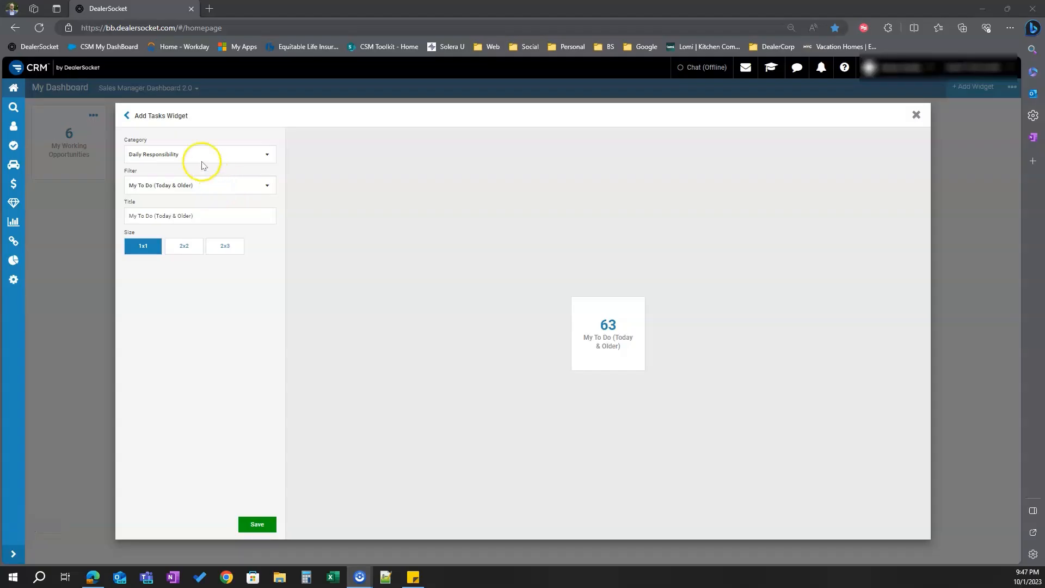
left_click(194, 154)
left_click(165, 175)
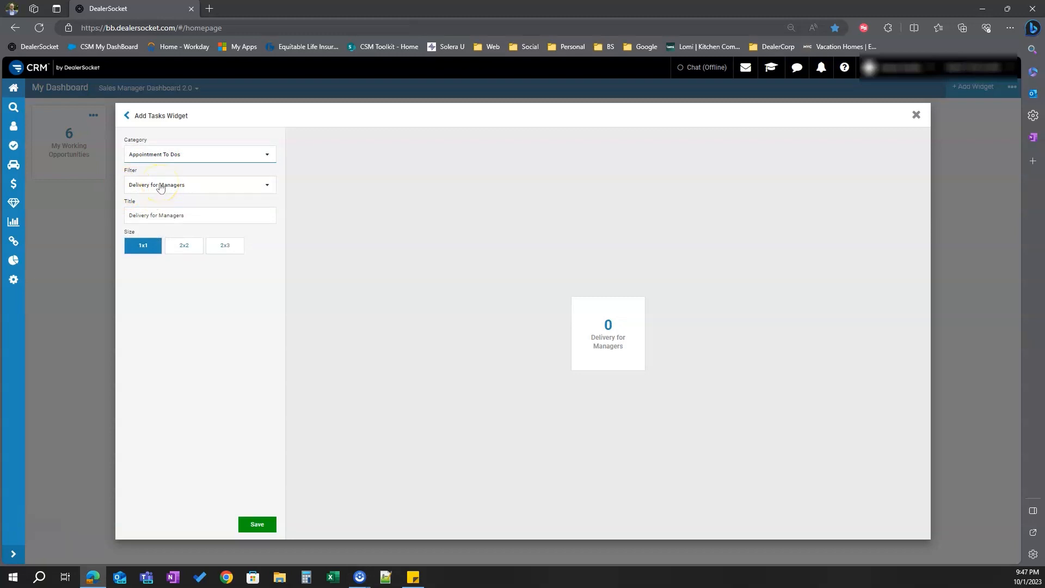
left_click(160, 186)
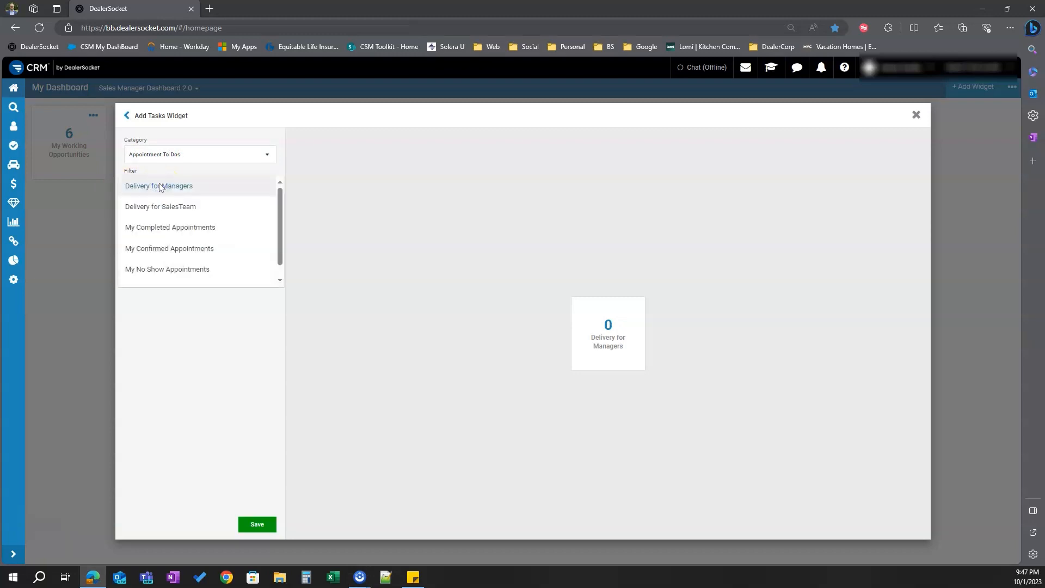
left_click(159, 186)
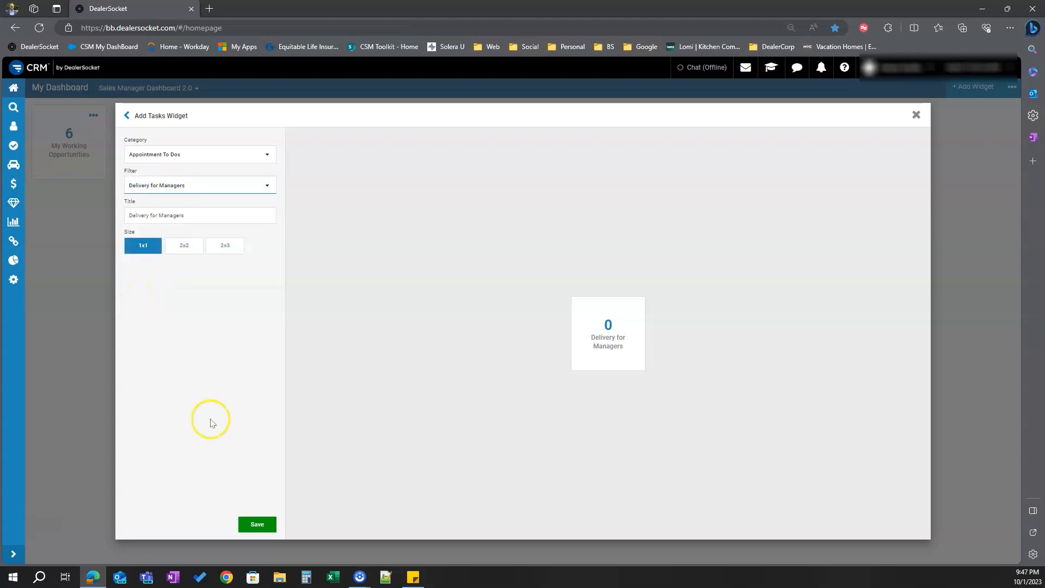
left_click(257, 524)
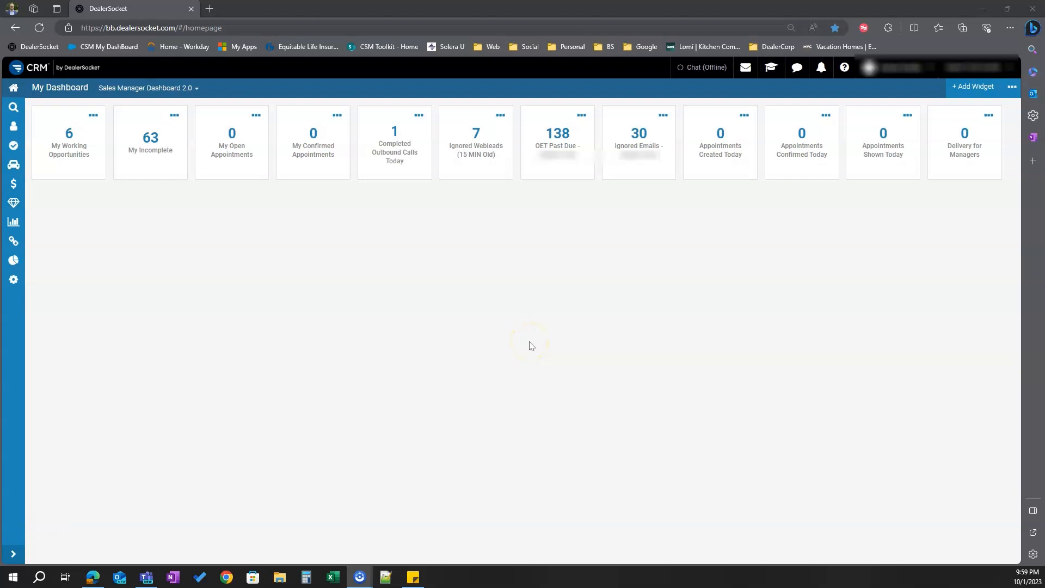
Add a Sales Prospects widget from the Sales widgets titled Sales Prospects by Source (Today/MTD)
left_click(972, 86)
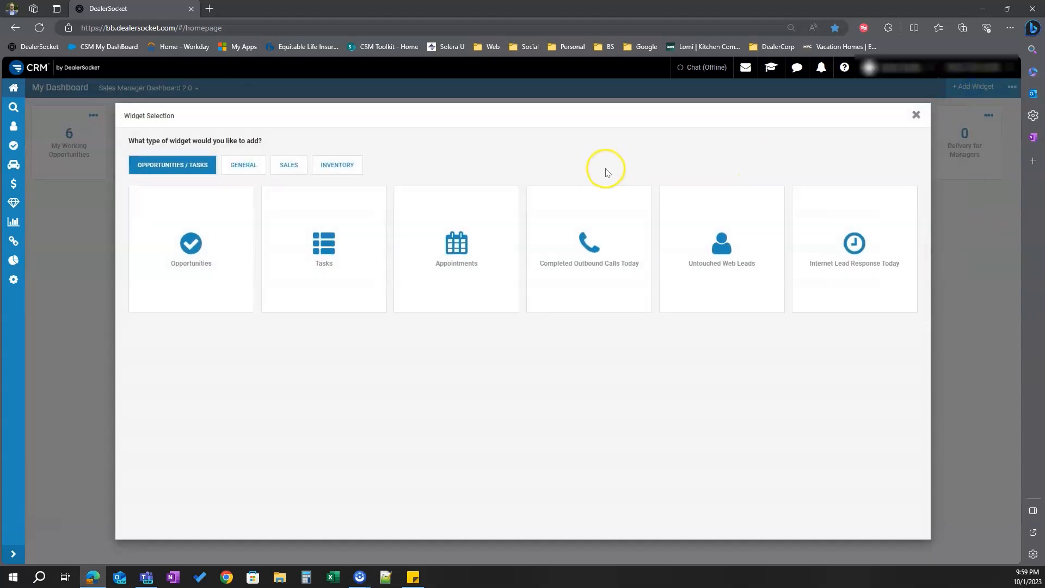
left_click(292, 166)
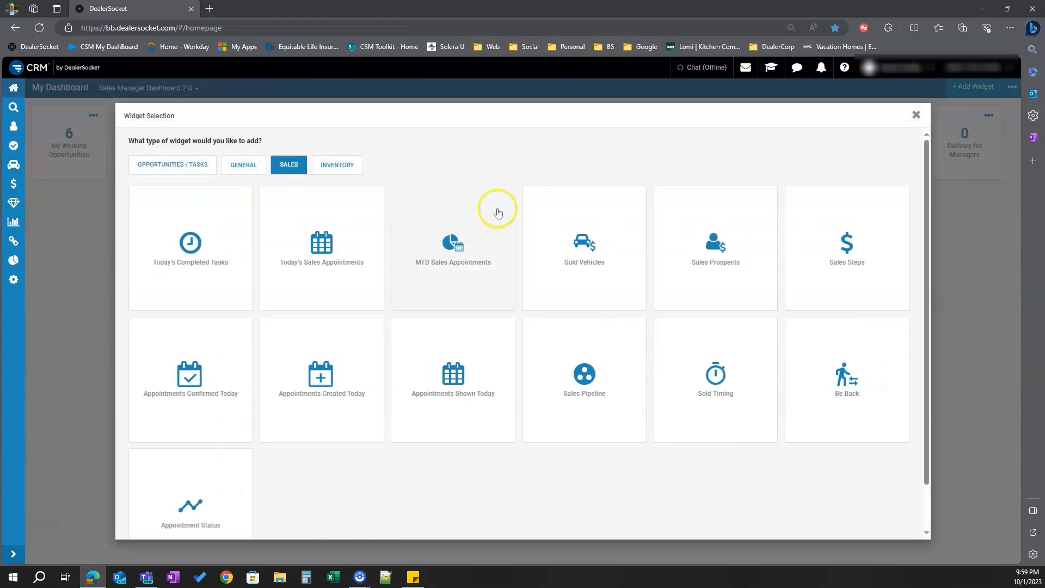
left_click(726, 258)
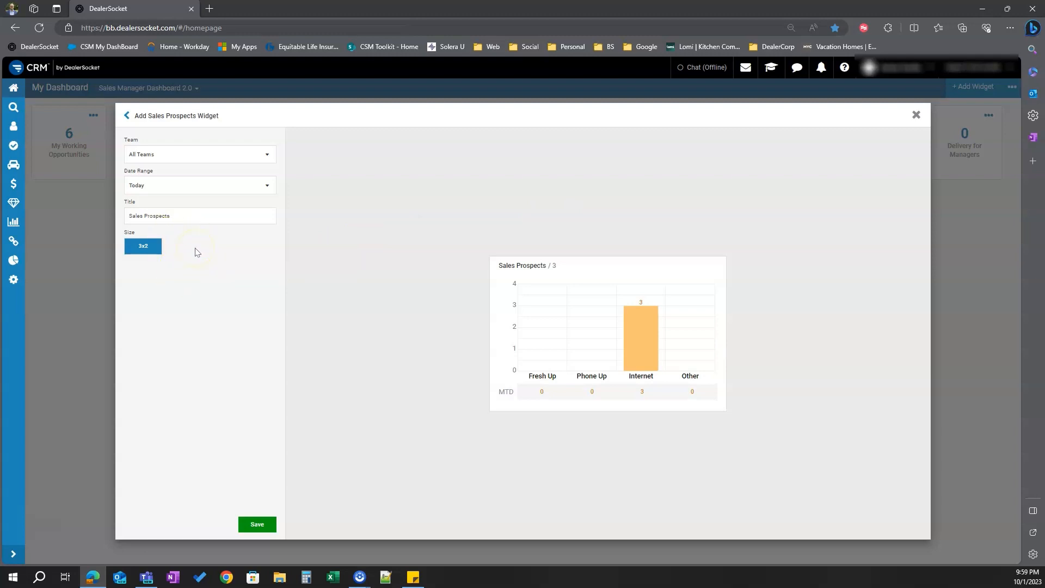
left_click(194, 214)
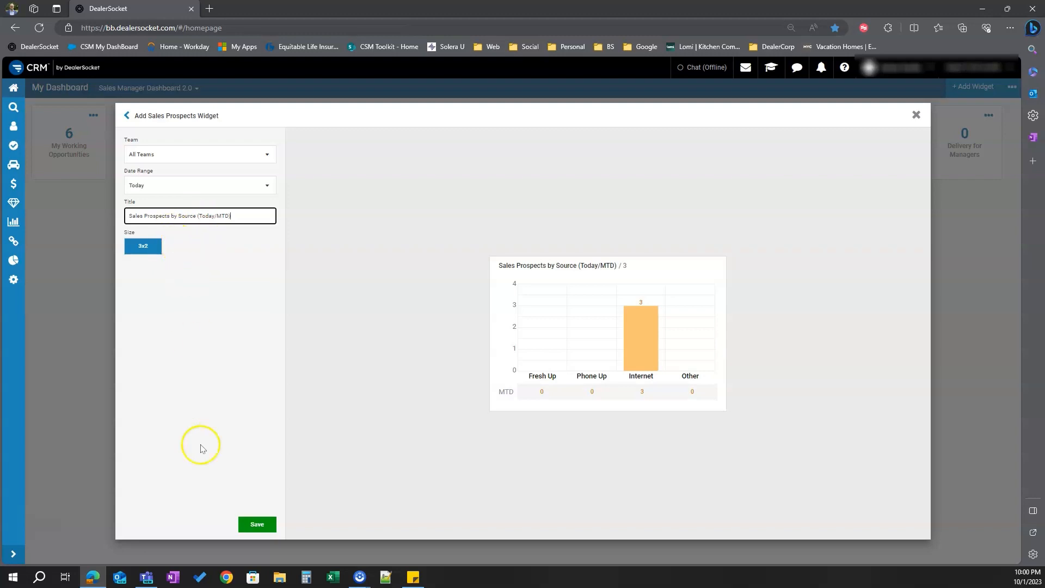
left_click(260, 525)
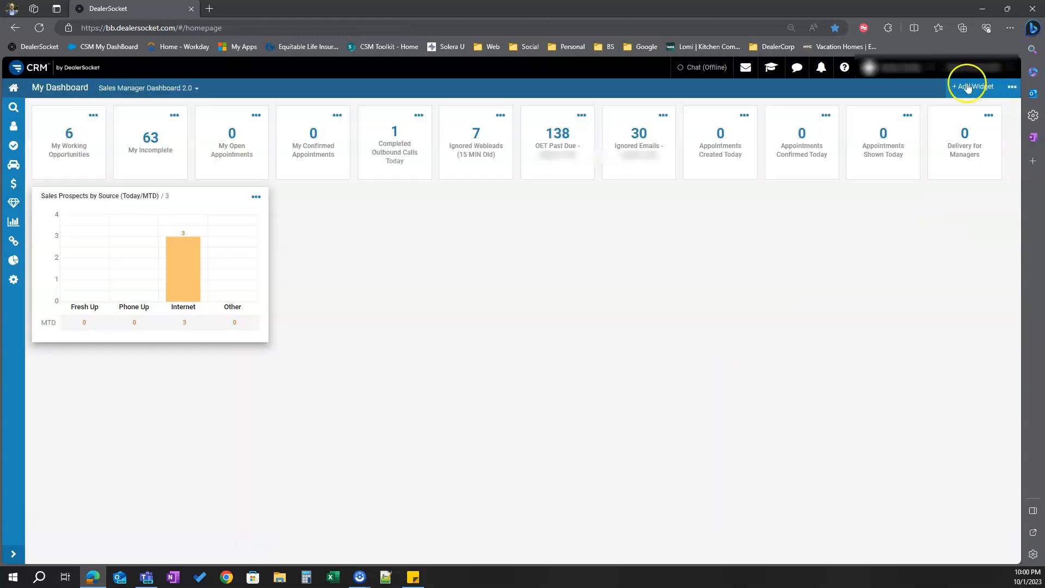
Add a Today's Sales Appointments widget from the Sales widgets titled Sales Appointment Forecast
left_click(968, 86)
left_click(292, 166)
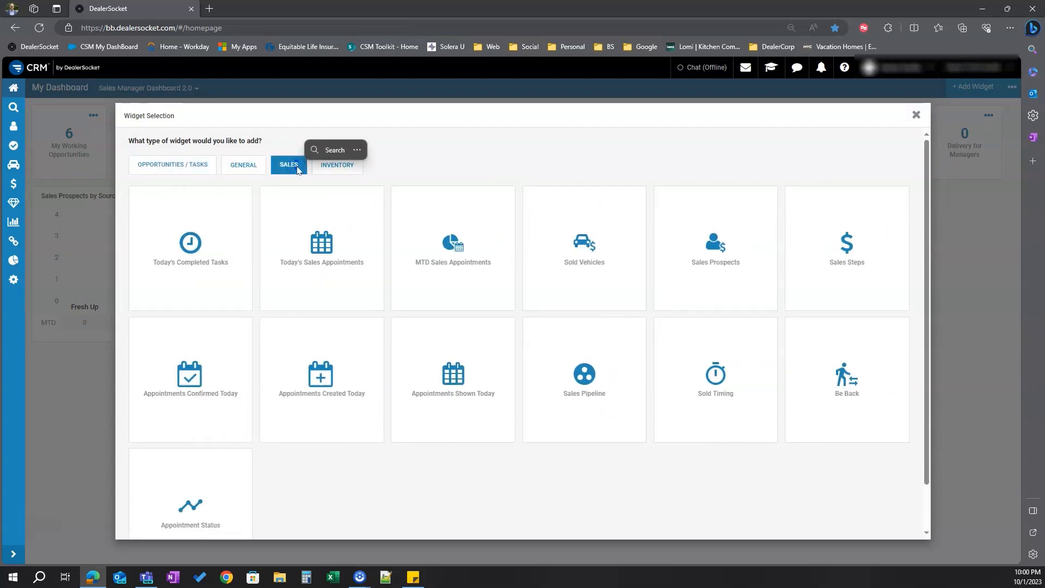
left_click(321, 250)
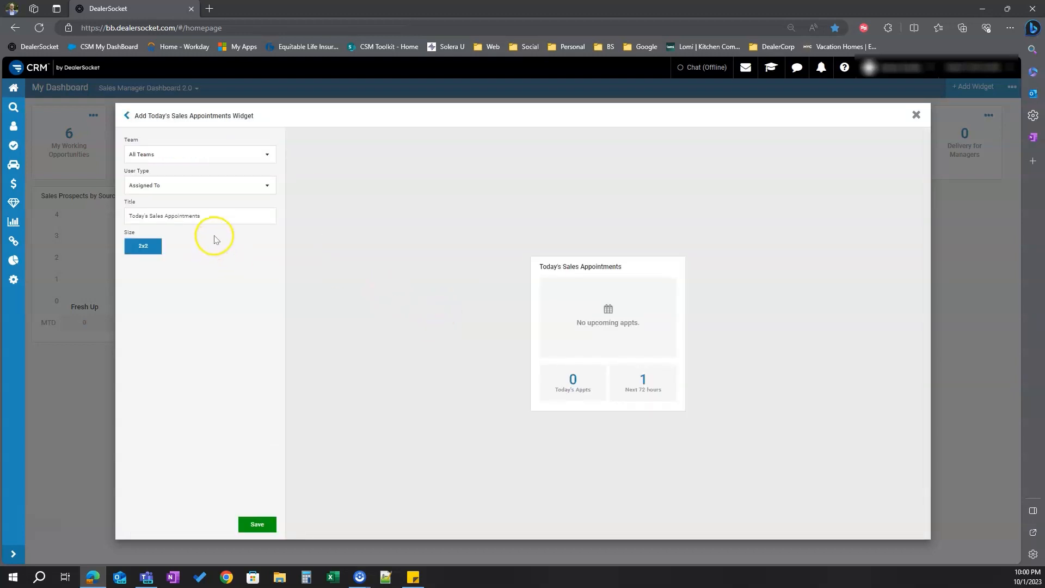
left_click(214, 218)
triple_click(214, 219)
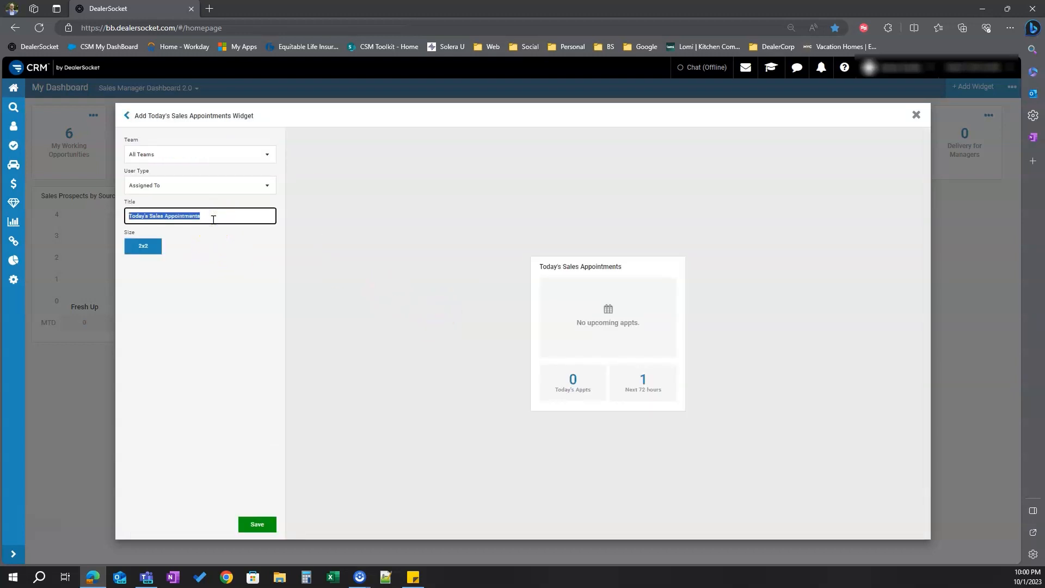
type("Sa")
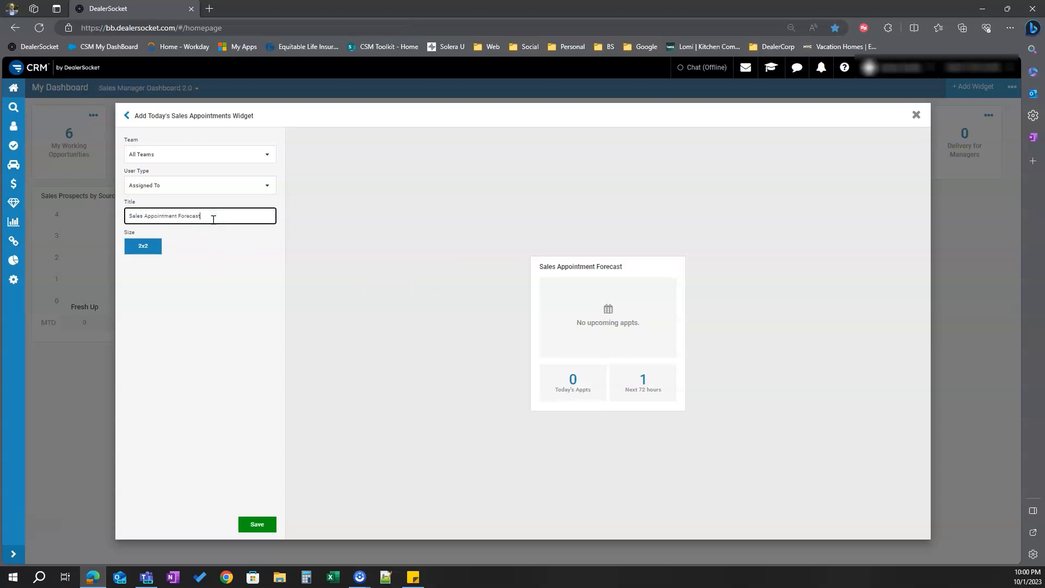
left_click(257, 530)
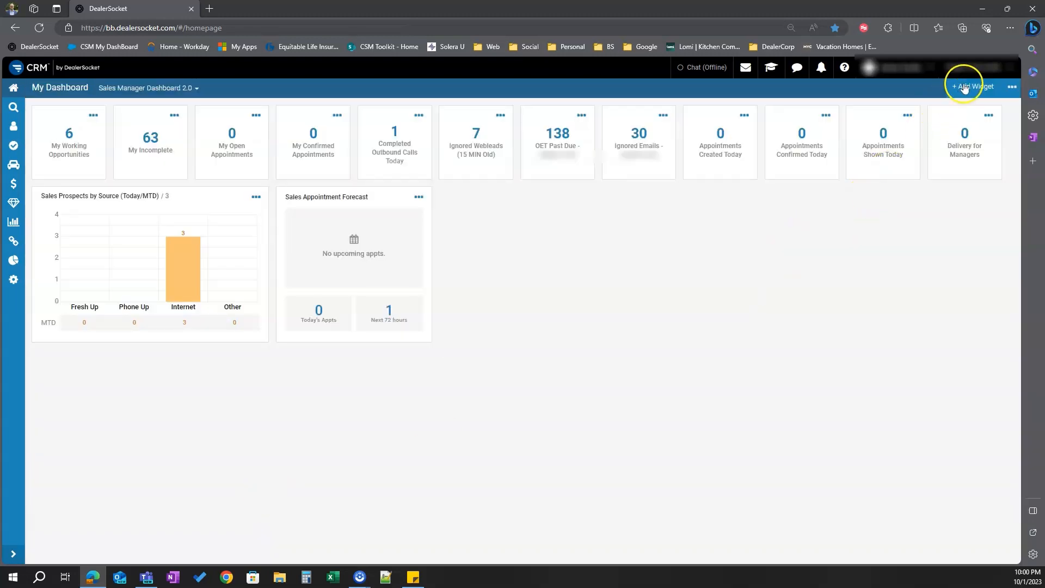
Add an Internet Lead Response Today widget with its size set to 2x2
left_click(964, 88)
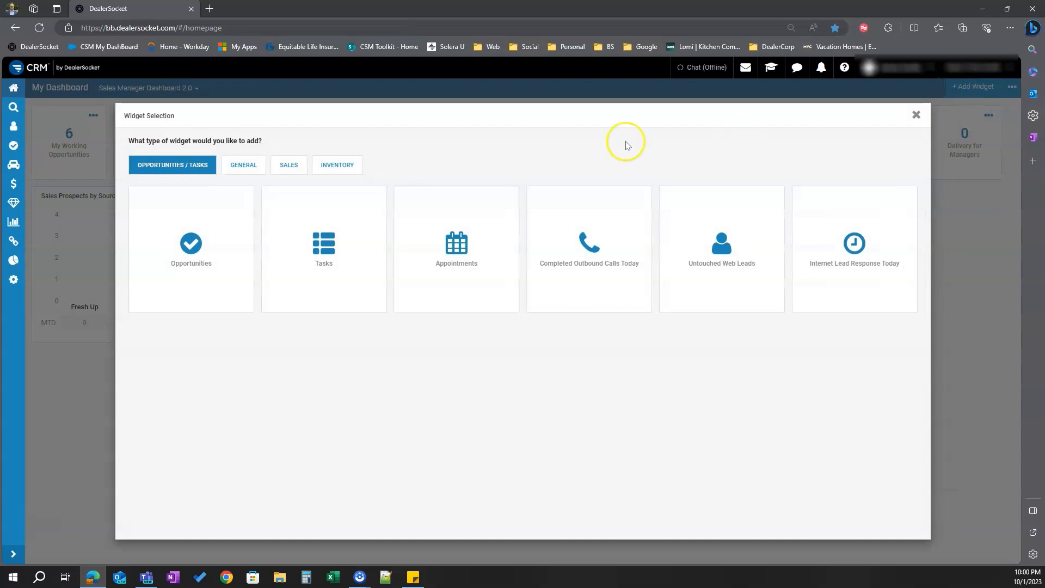
left_click(858, 255)
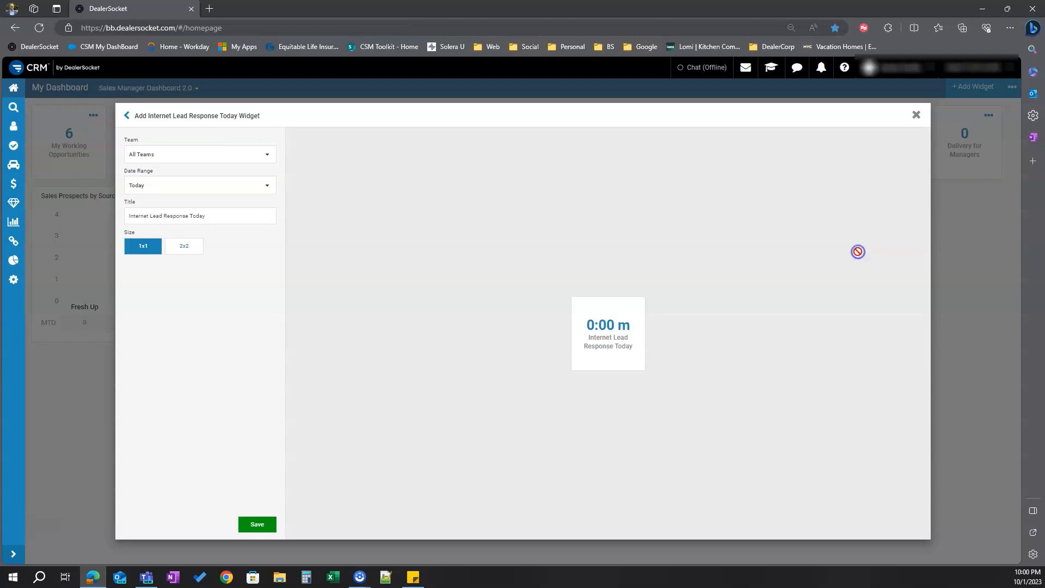
left_click(186, 246)
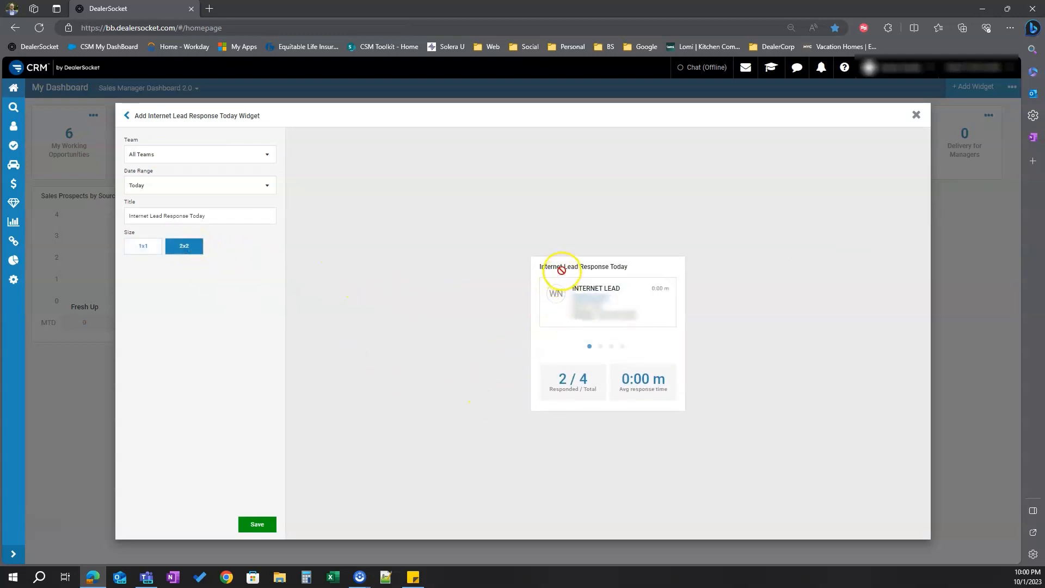
left_click(254, 526)
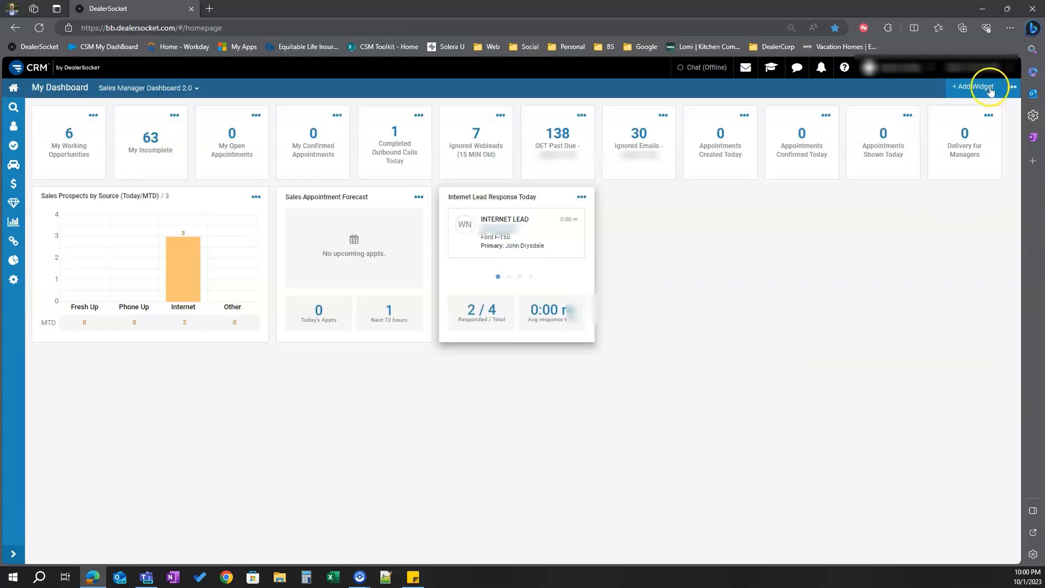
Start a Sales Steps widget from the Sales widgets and set its size to 4x2
left_click(990, 90)
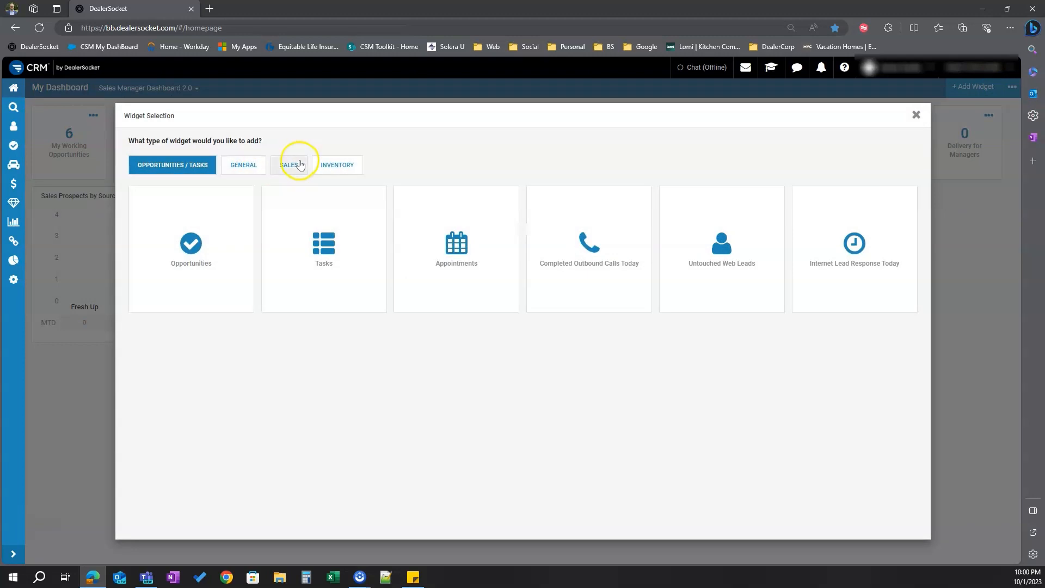
left_click(300, 165)
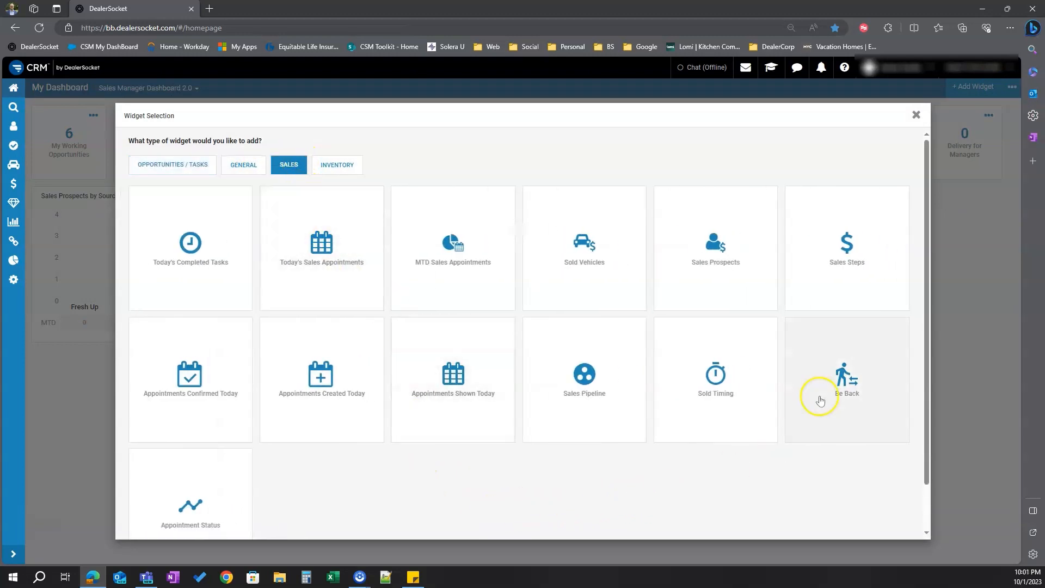
left_click(847, 244)
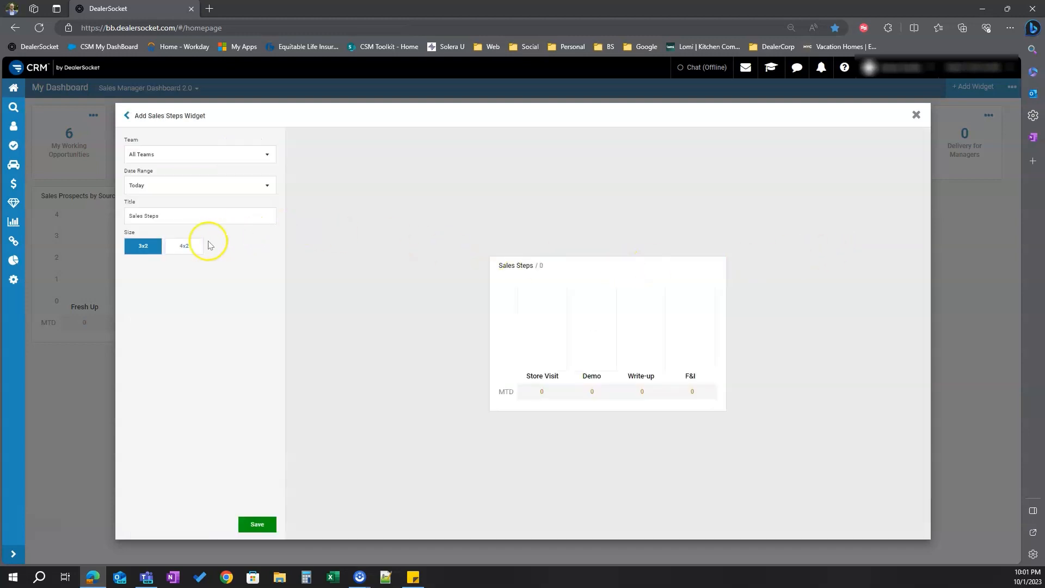
left_click(188, 246)
Title the Sales Steps widget Completed Sales Steps KPI's, keeping the Today date range, and save it
triple_click(186, 219)
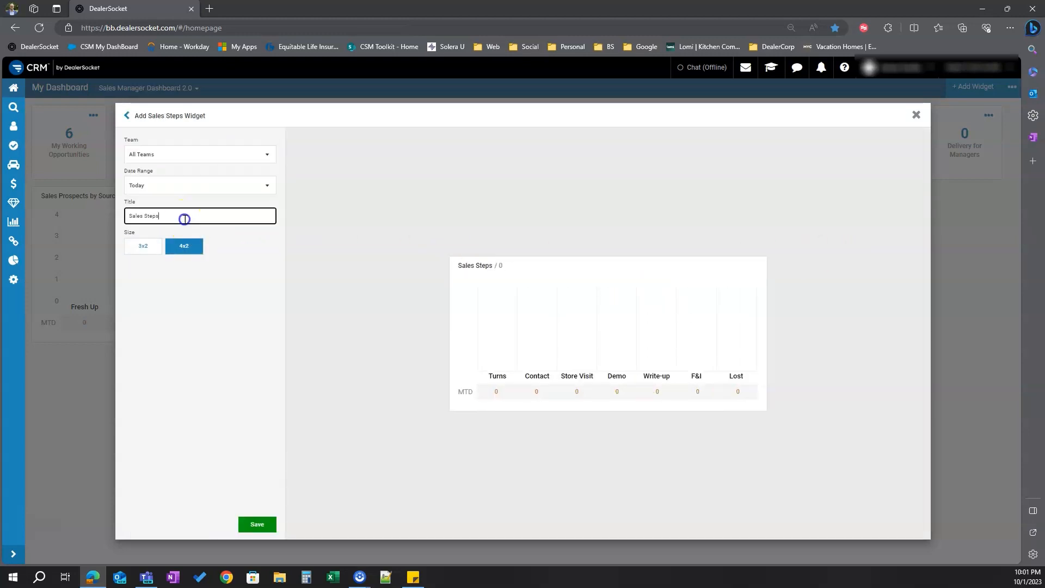
type("c")
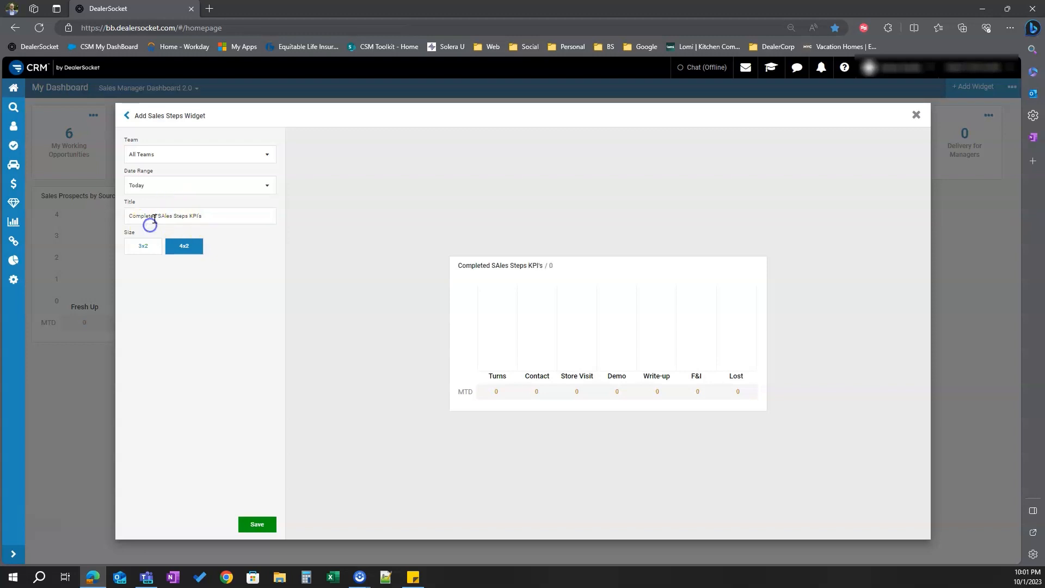
right_click(160, 216)
key("Escape")
left_click(205, 185)
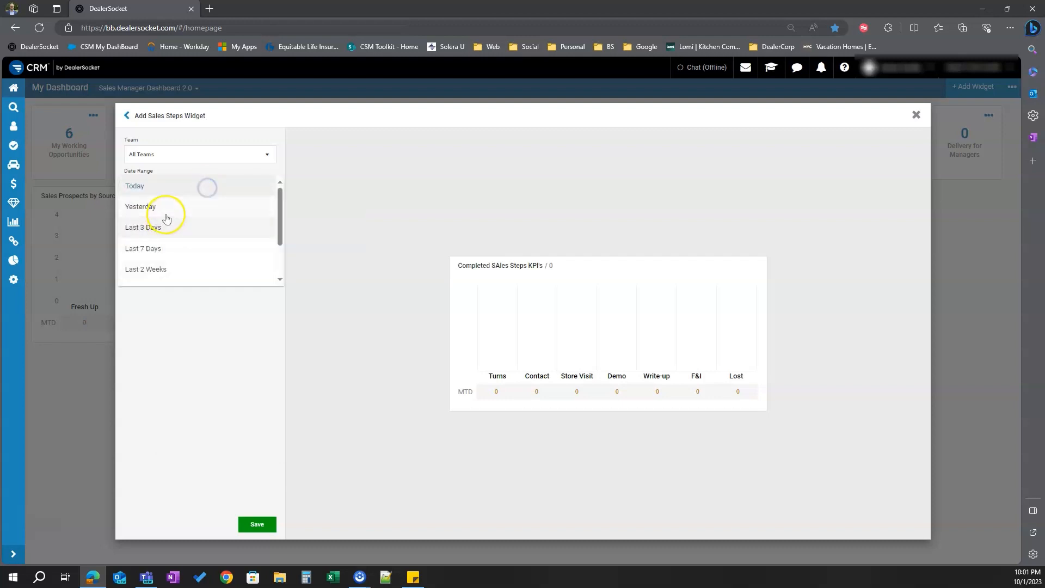
left_click(120, 435)
left_click(162, 216)
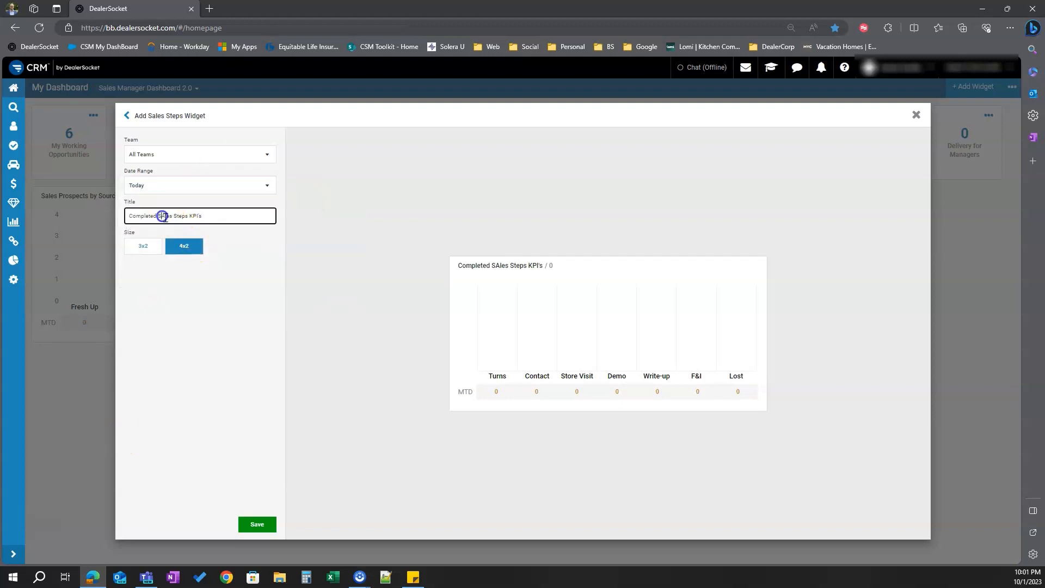
key("BackSpace")
type("a")
left_click(174, 322)
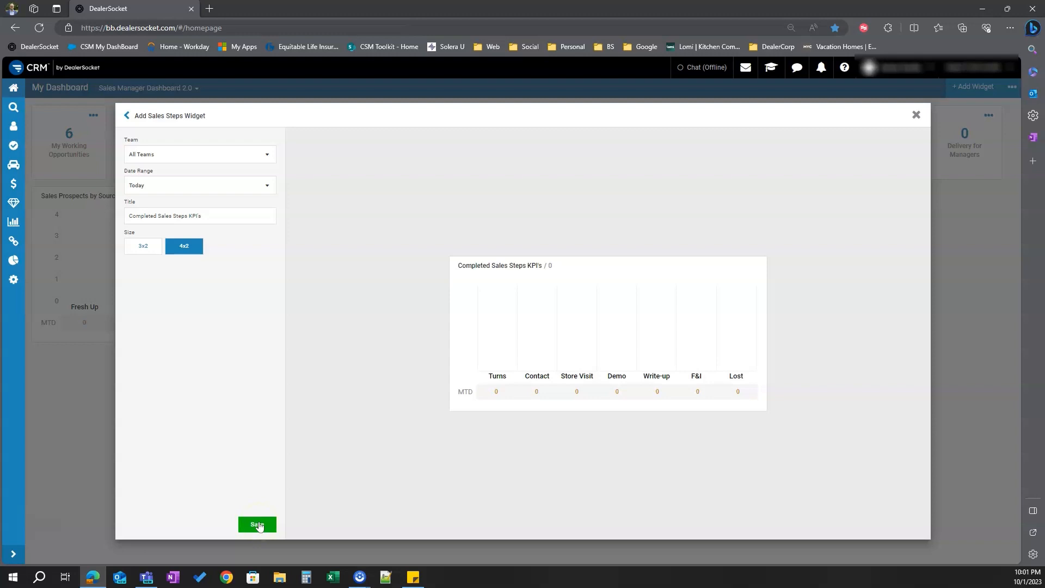
left_click(257, 524)
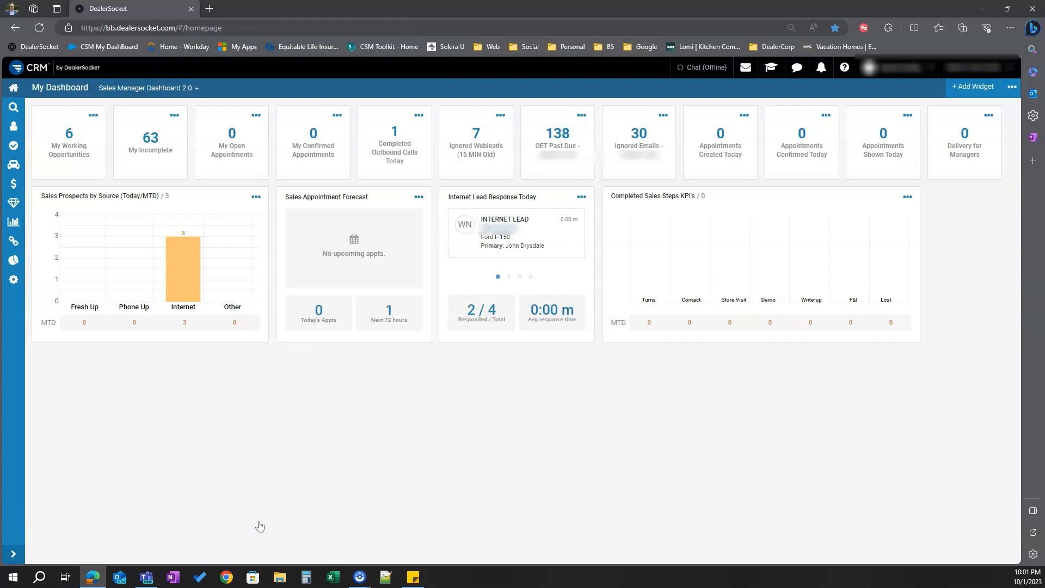
Add a Today's Completed Tasks widget titled Today's Completed Tasks (Today/MTD) with size 4x2
left_click(981, 88)
left_click(302, 166)
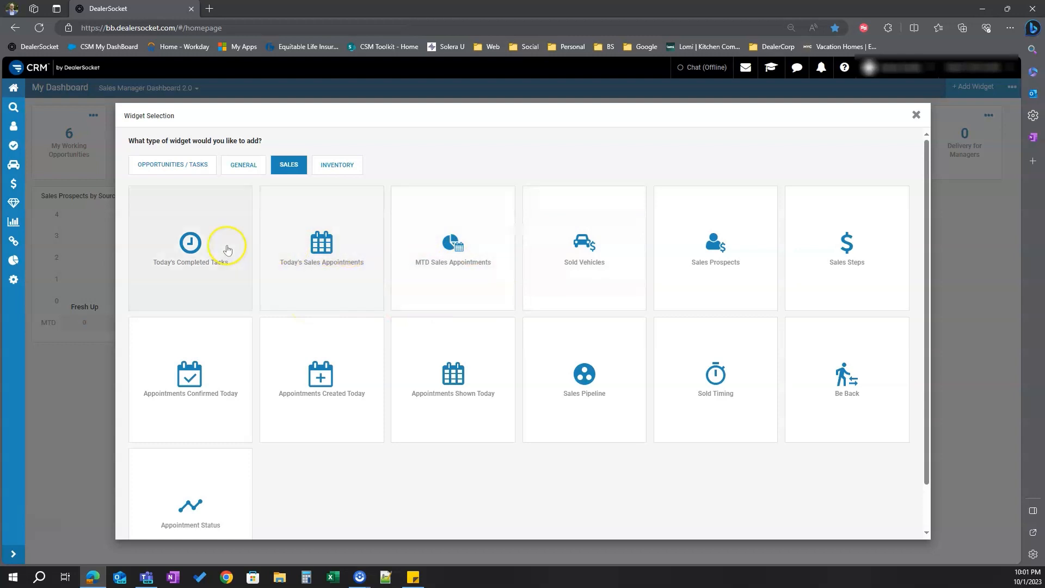
left_click(197, 250)
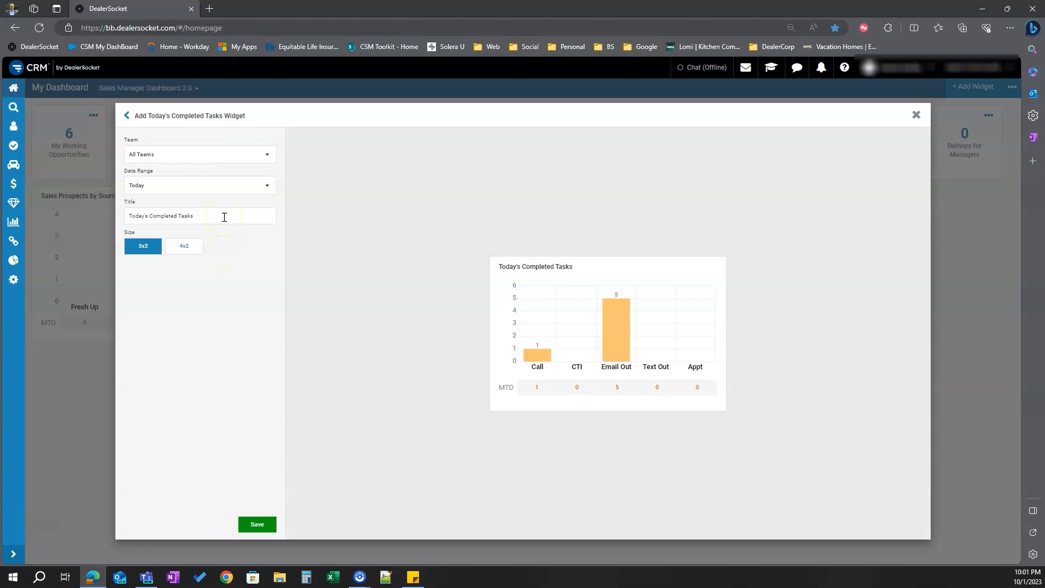
left_click(224, 216)
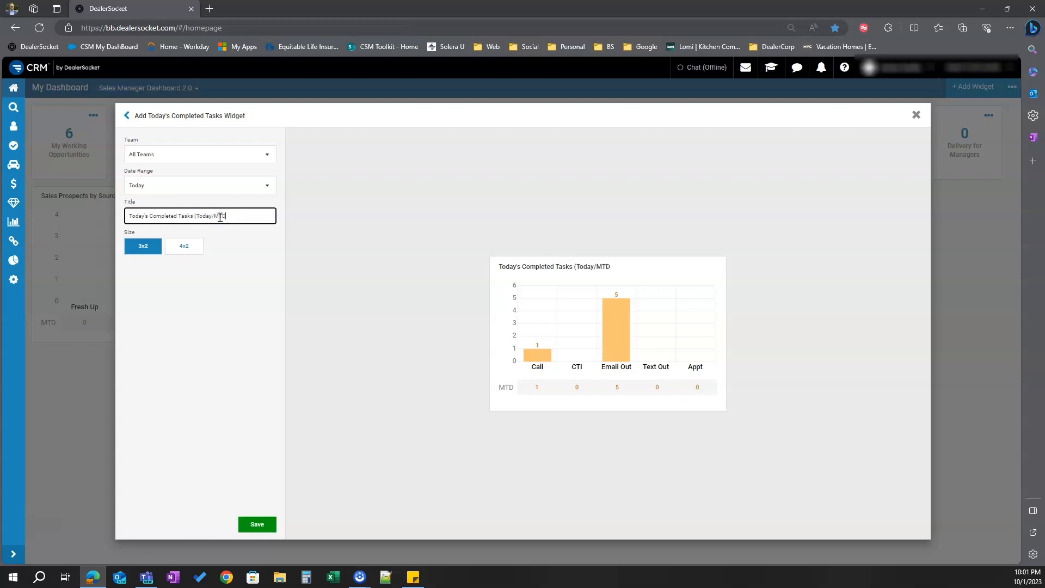
left_click(190, 247)
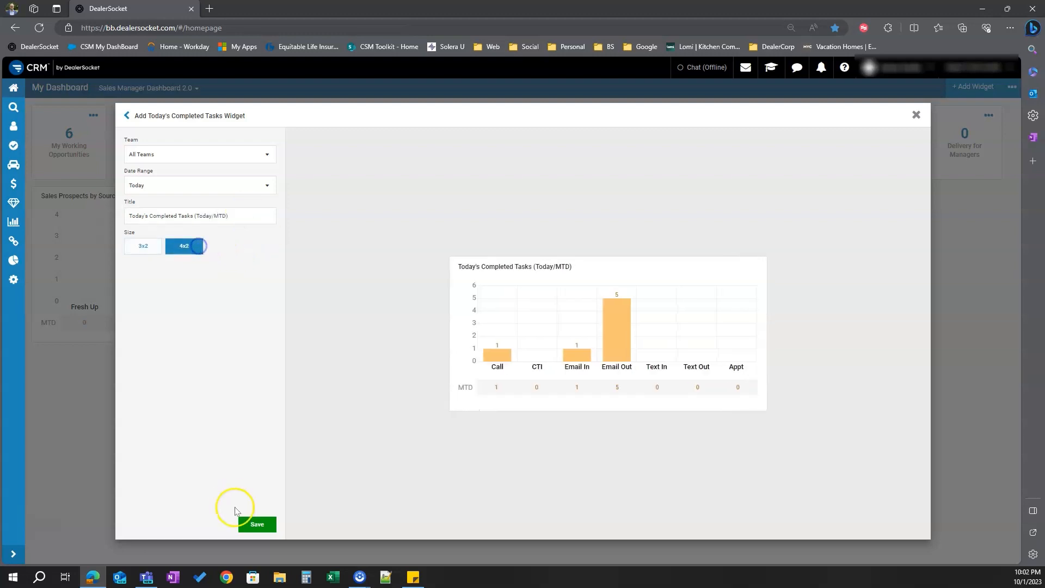
left_click(259, 524)
left_click(258, 525)
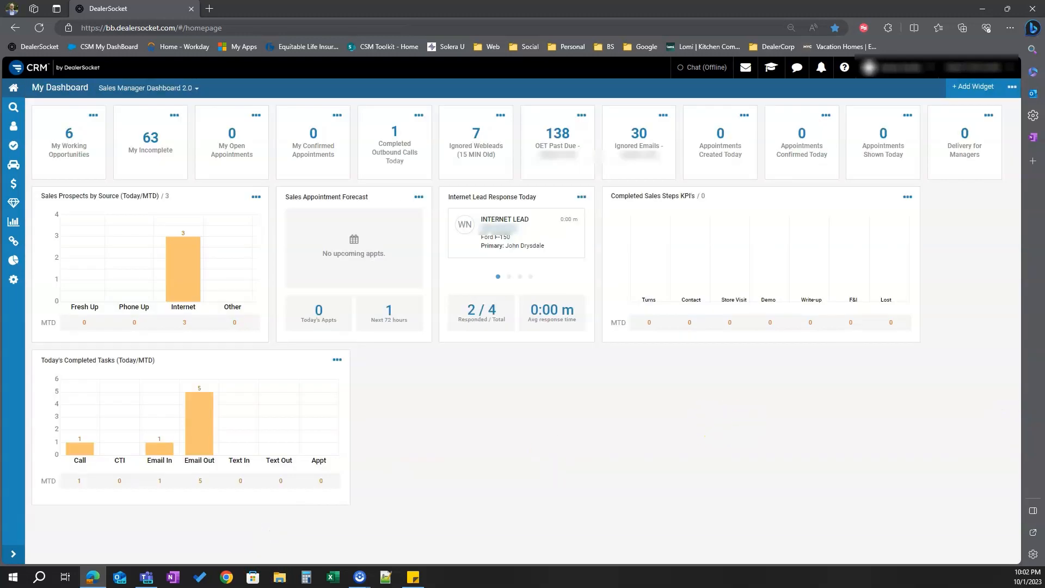
Add a Sold Vehicles widget from the Sales widgets titled Sold Vehicles (Today/MTD)
left_click(977, 86)
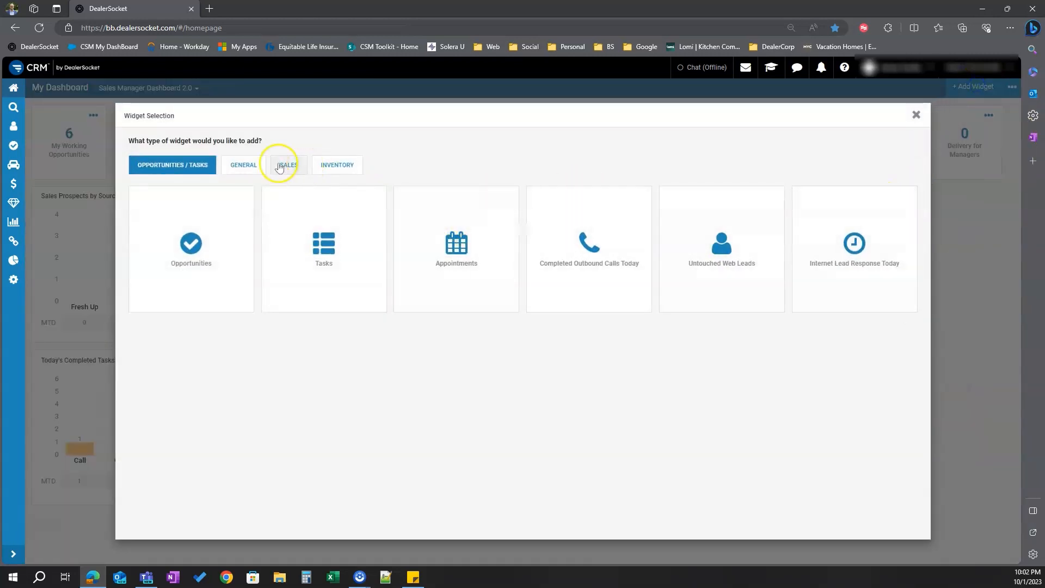
left_click(289, 165)
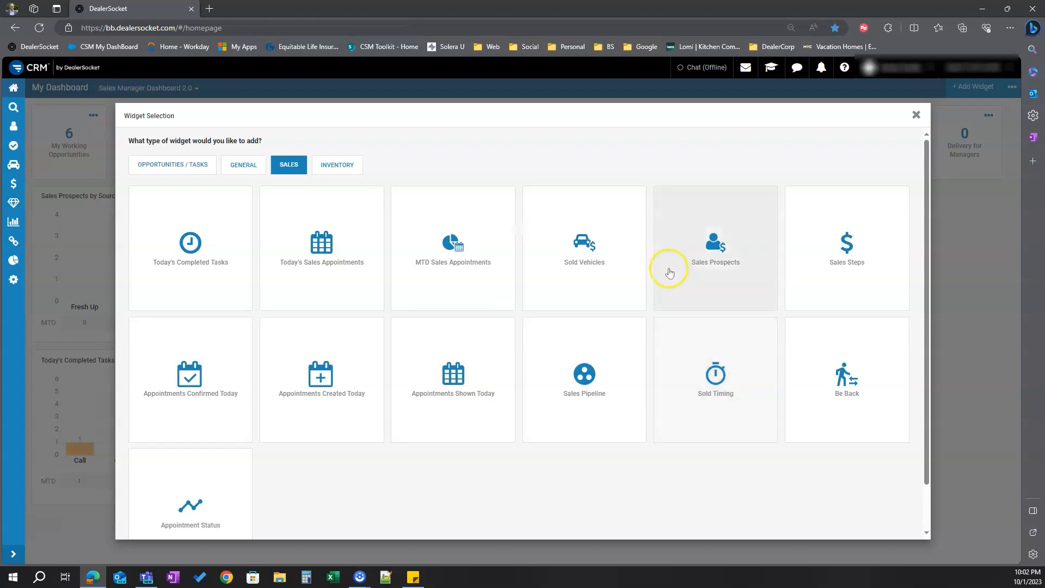
left_click(590, 248)
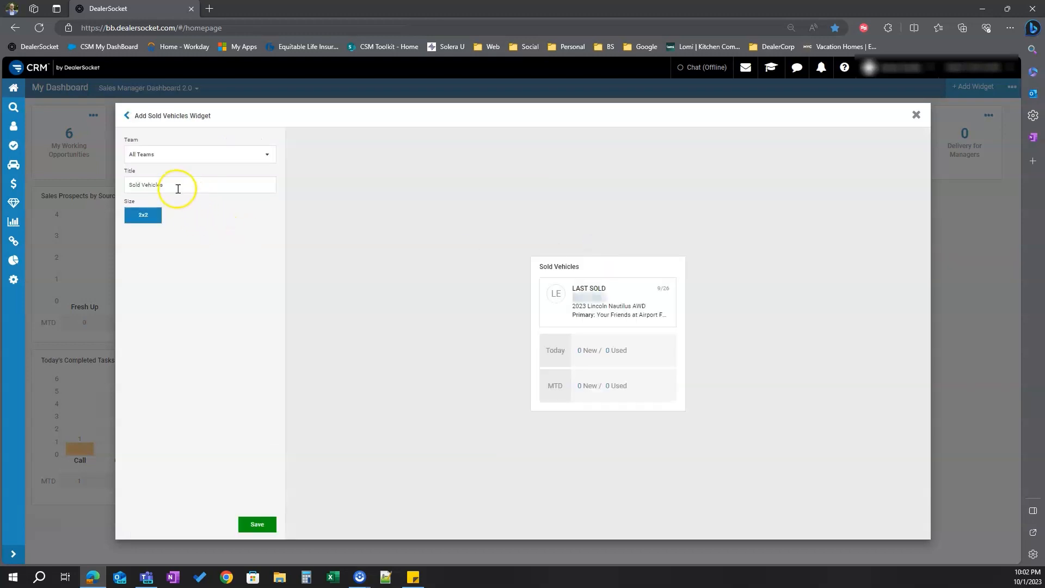
left_click(181, 185)
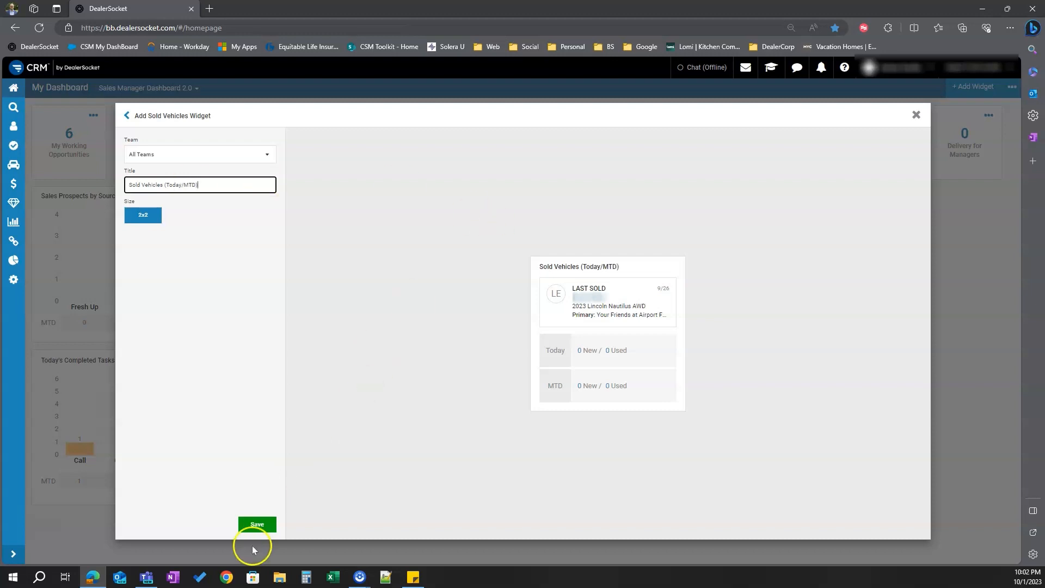
left_click(258, 526)
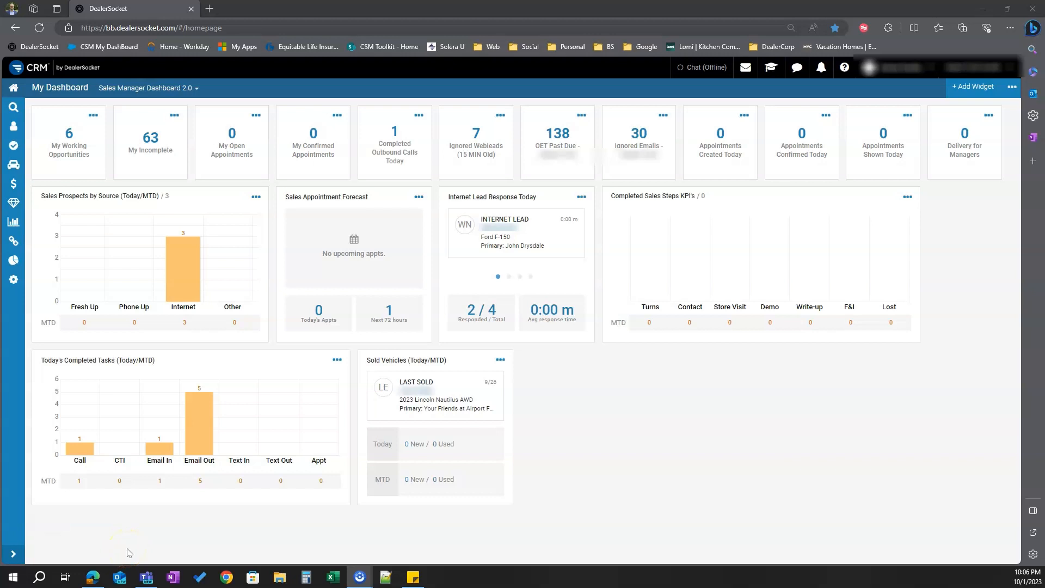
Add a Sales Pipeline widget from the Sales widgets titled All Prospects (Not Sold - Not Lost)
left_click(974, 89)
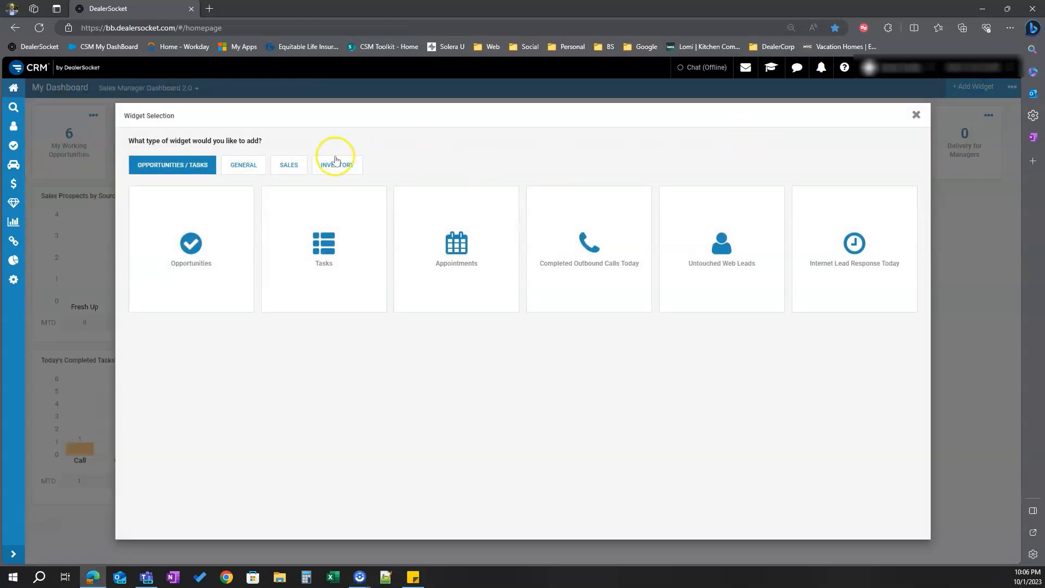
left_click(279, 168)
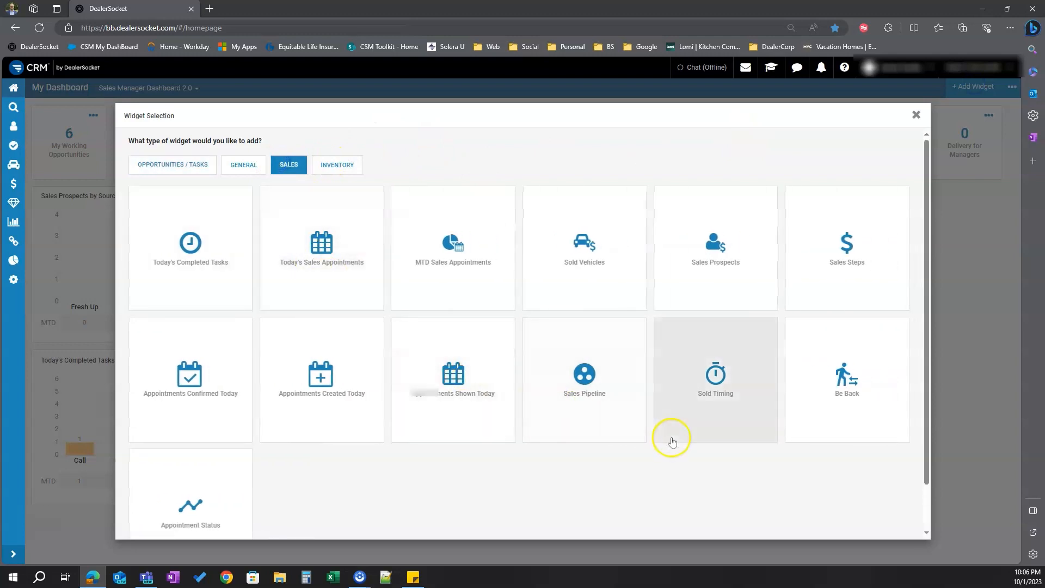
left_click(584, 376)
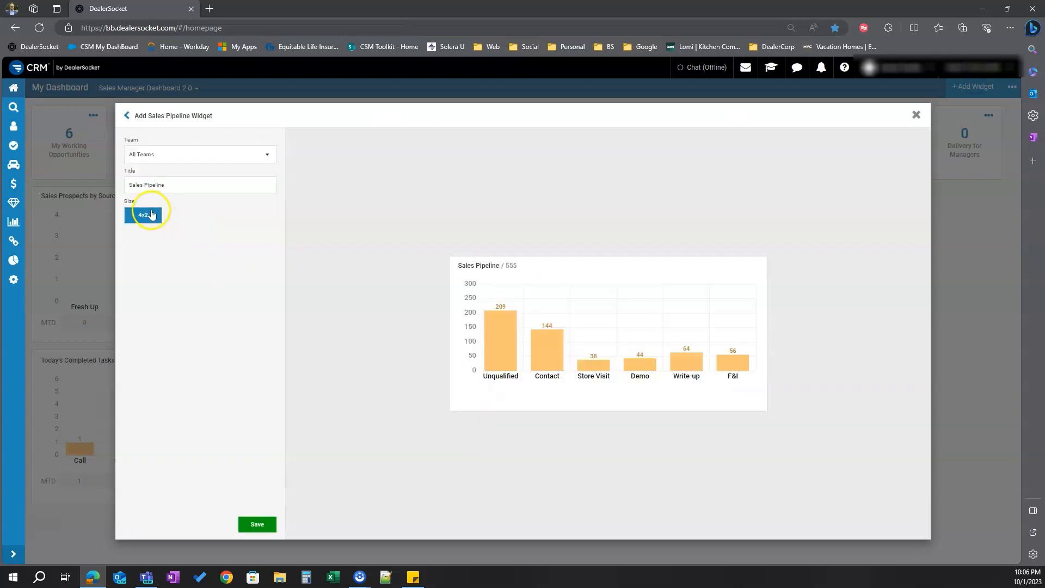
triple_click(169, 182)
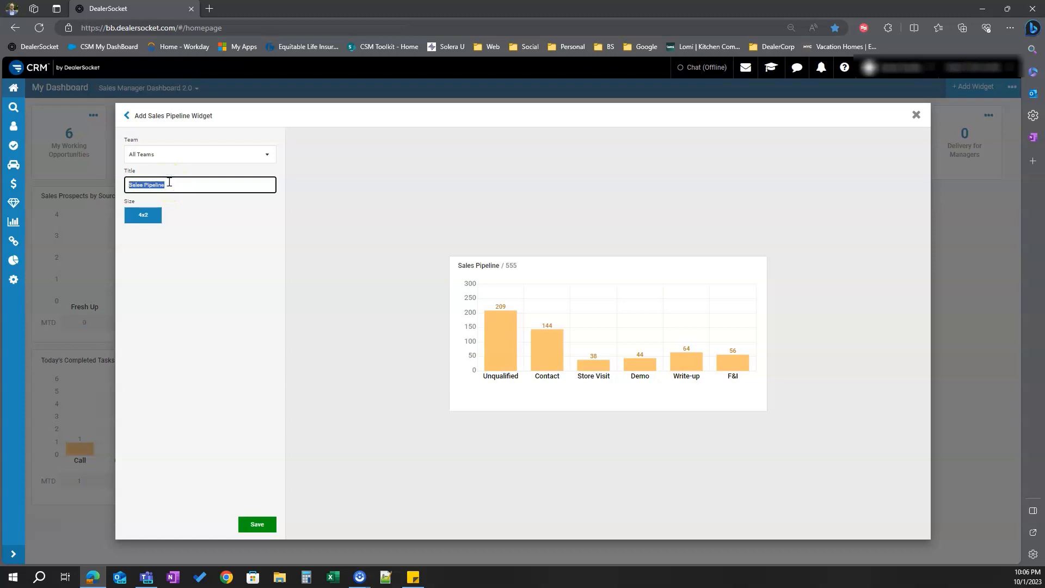
type("All")
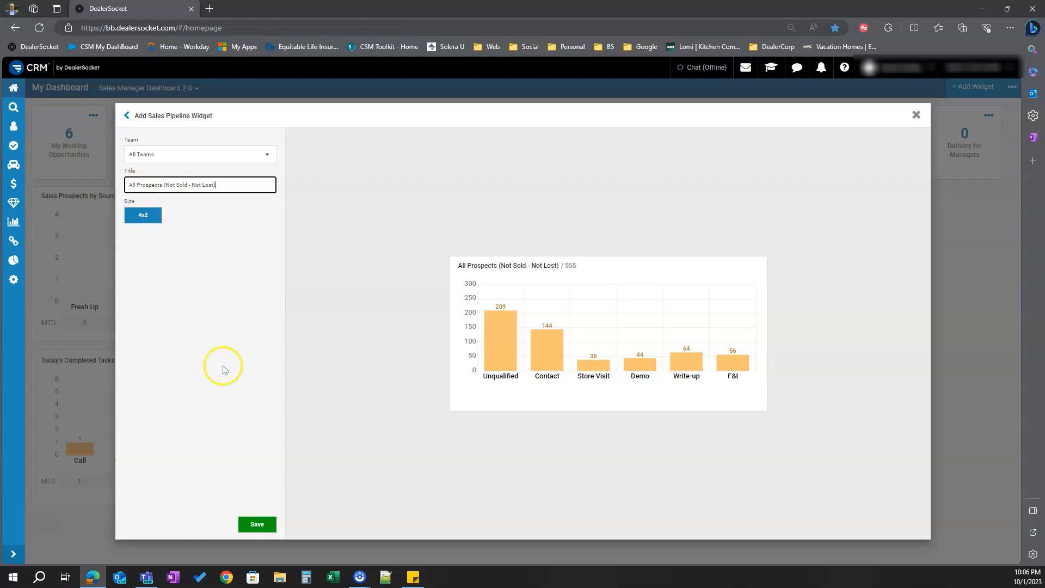
left_click(263, 526)
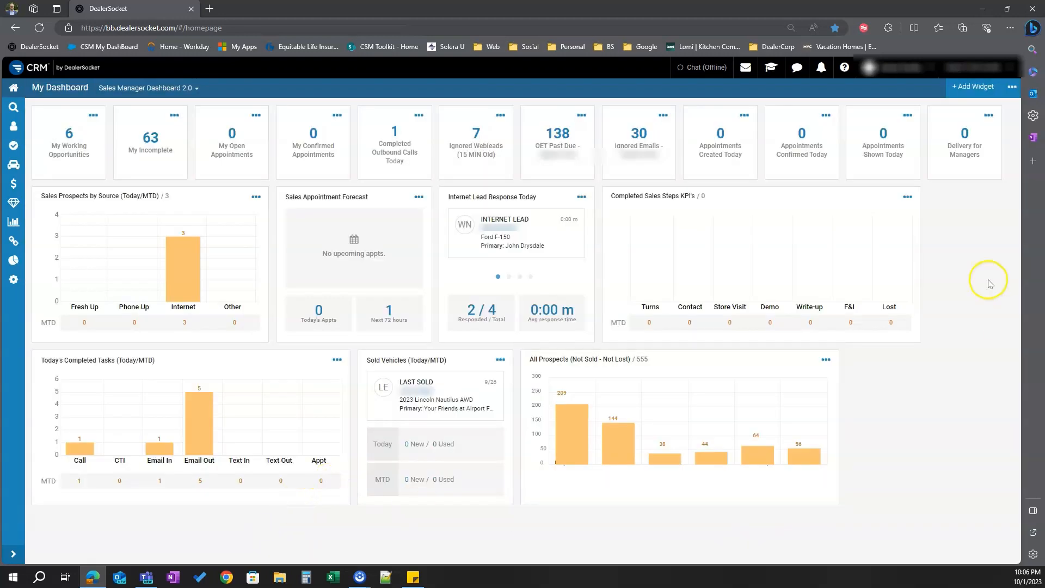
Add a General Reports Link widget pointing to the Daily Check Out Report
left_click(975, 87)
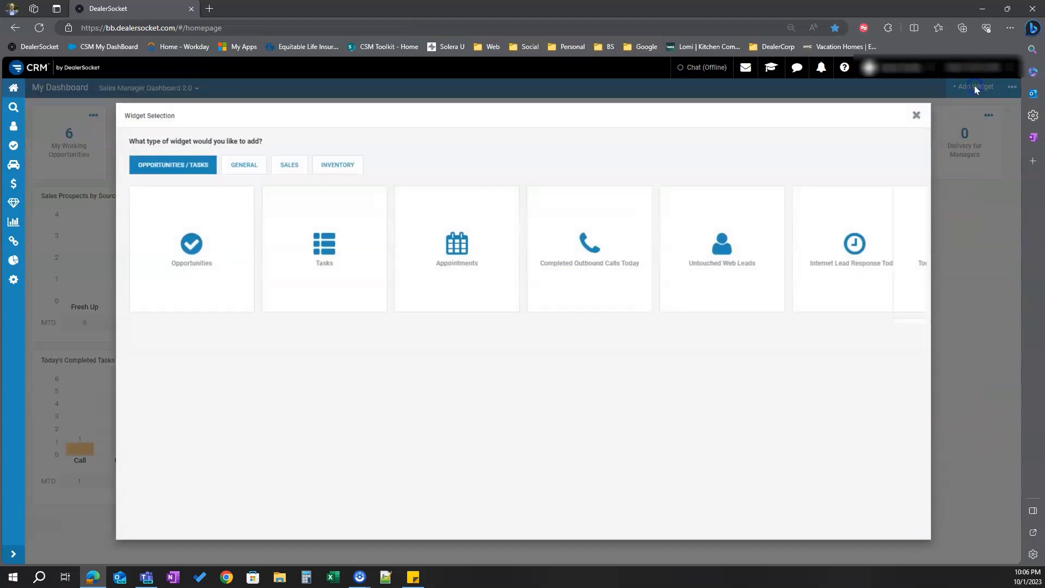
left_click(247, 165)
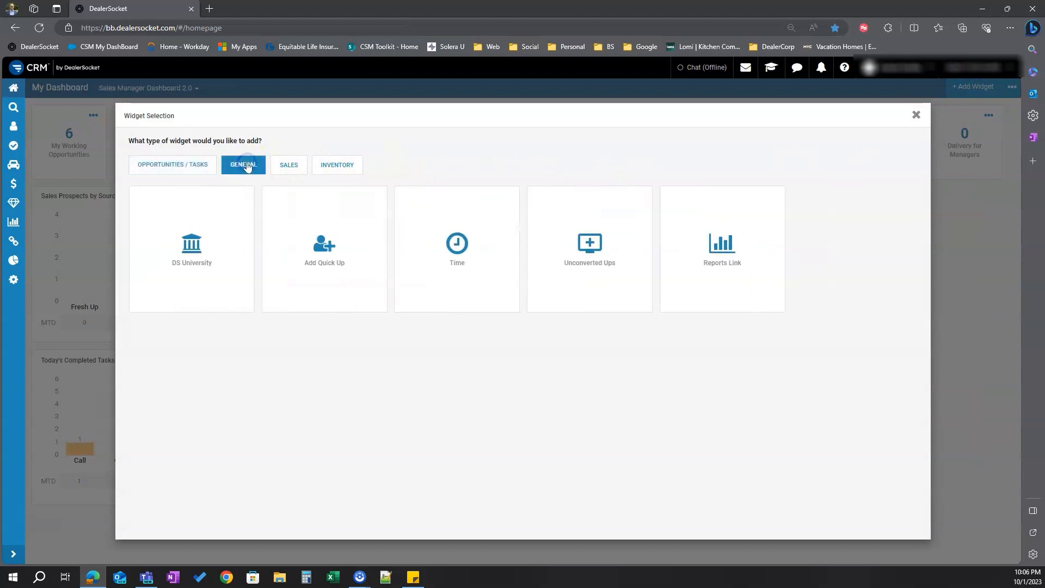
left_click(734, 269)
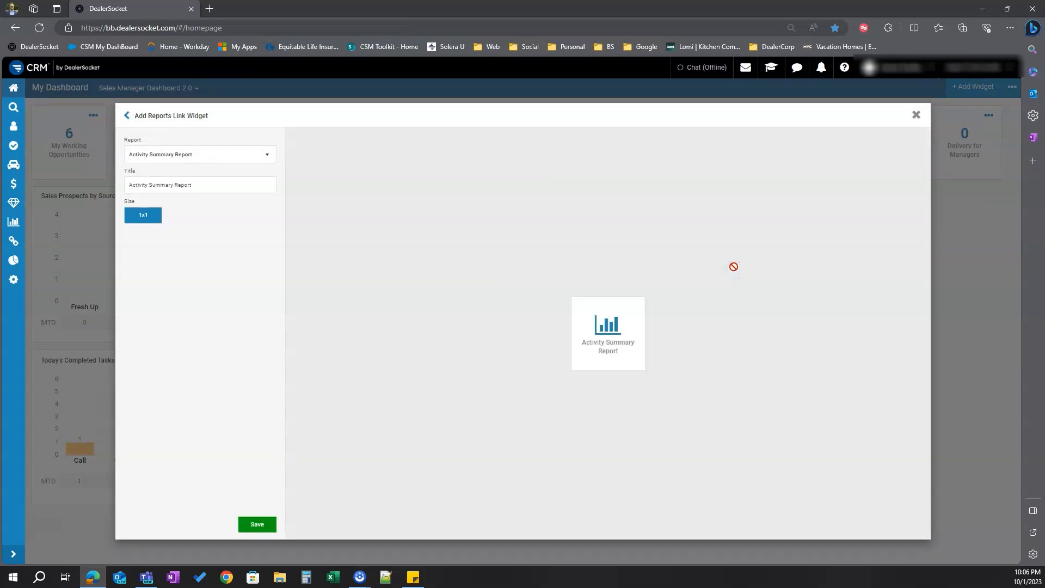
left_click(186, 158)
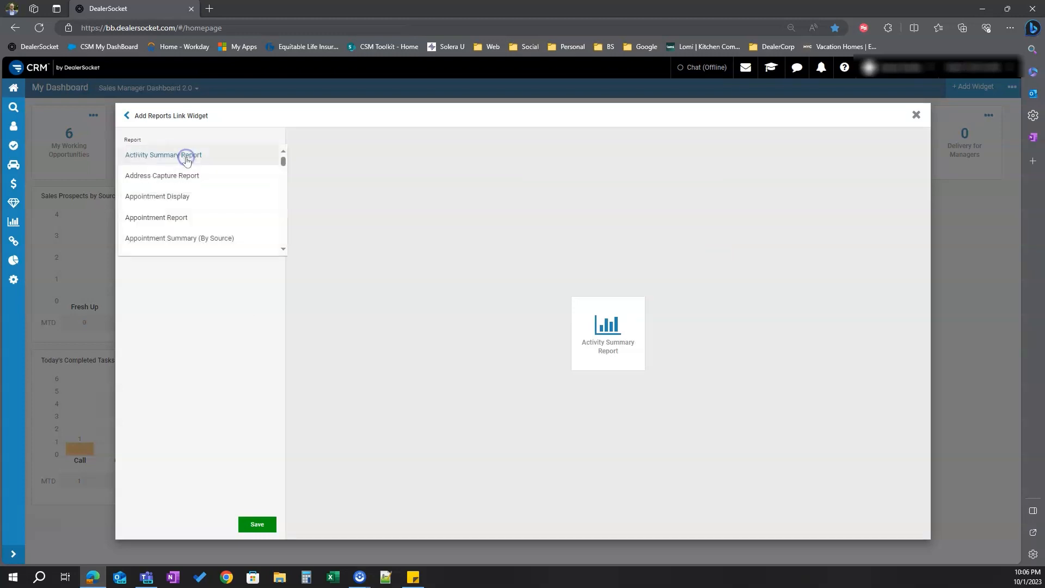
scroll(188, 158, "down", 3)
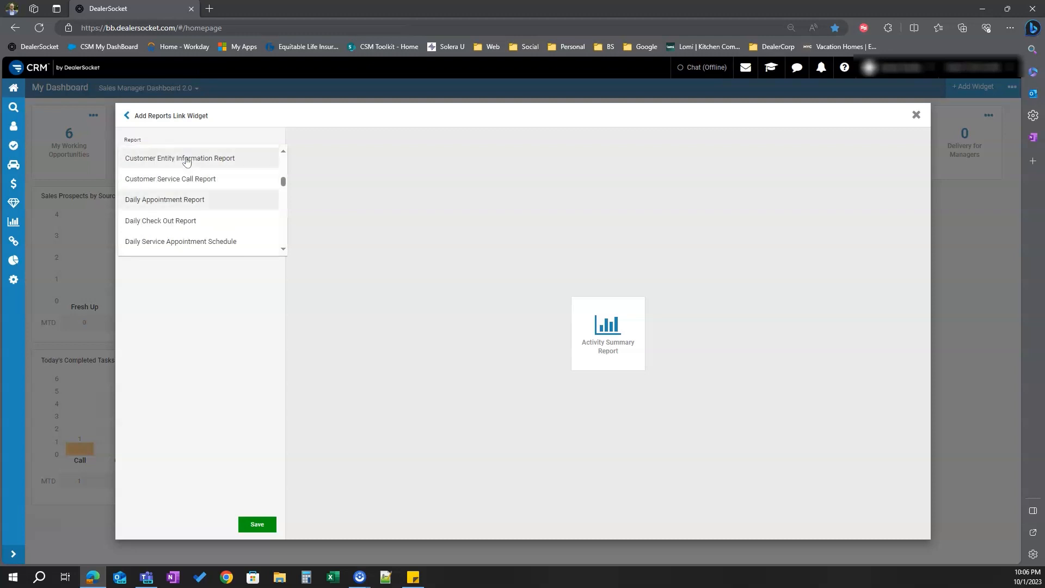
left_click(130, 221)
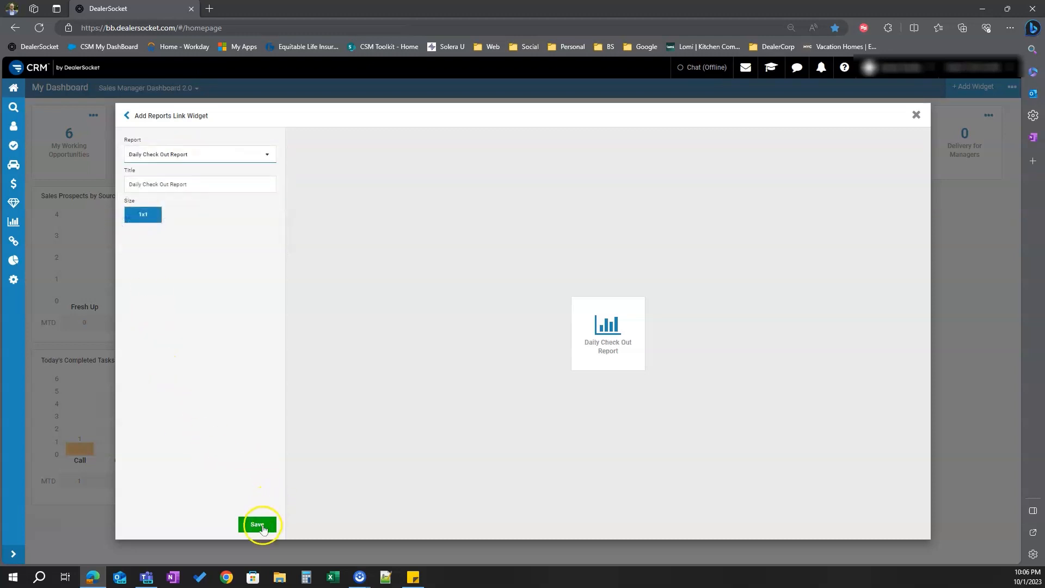
left_click(258, 525)
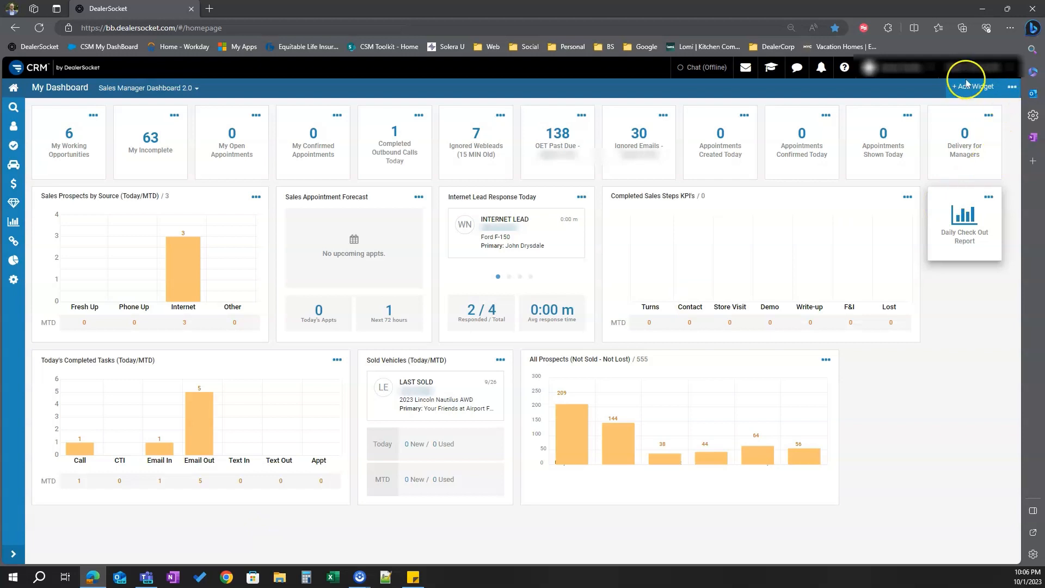
Add another Reports Link widget pointing to the Sales OTDB Report
left_click(970, 93)
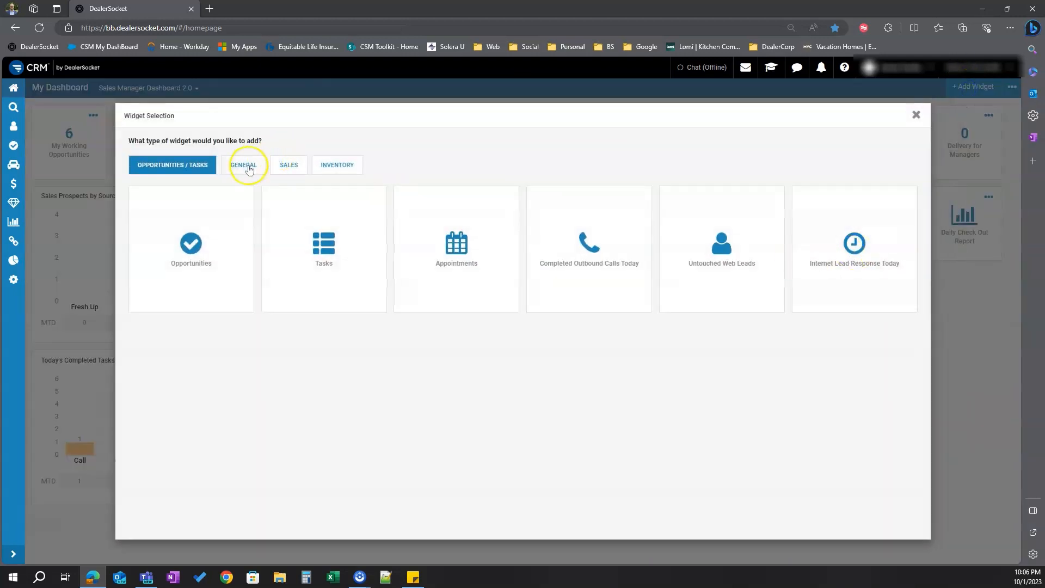
left_click(253, 164)
left_click(737, 259)
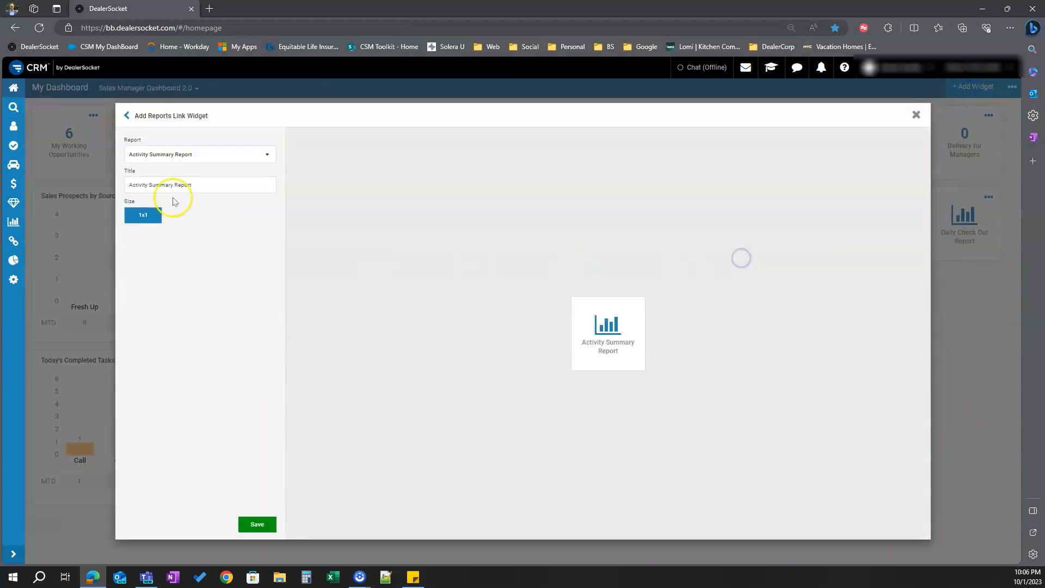
left_click(187, 154)
scroll(188, 158, "down", 8)
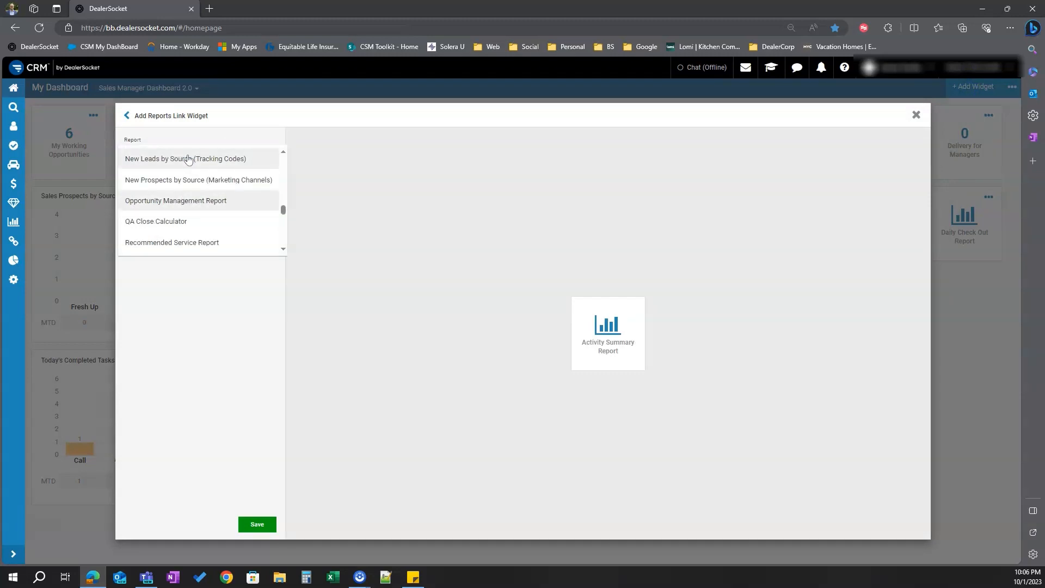
scroll(188, 159, "down", 3)
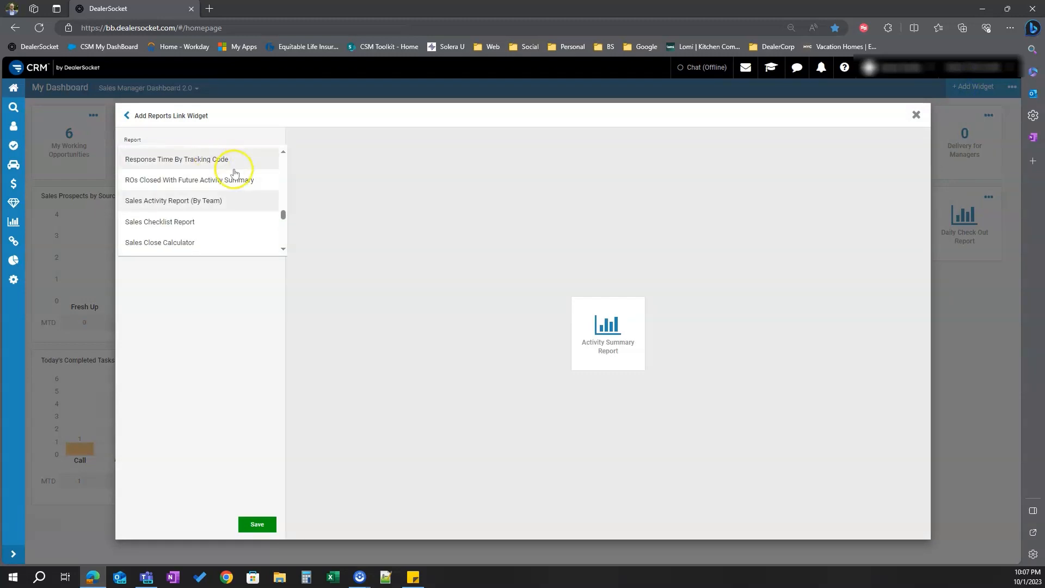
scroll(229, 185, "down", 1)
scroll(224, 203, "down", 1)
left_click(152, 216)
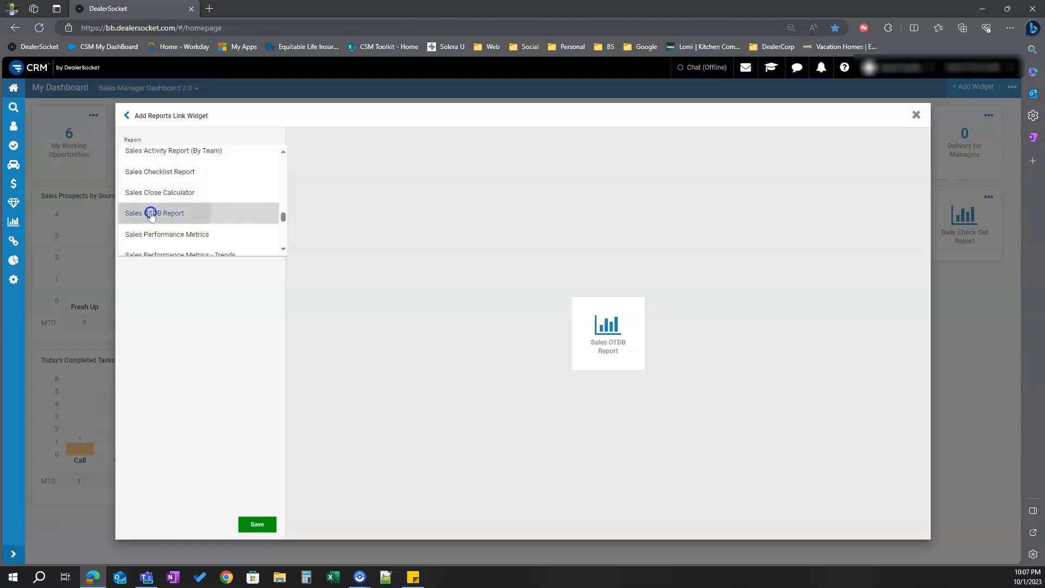
left_click(257, 523)
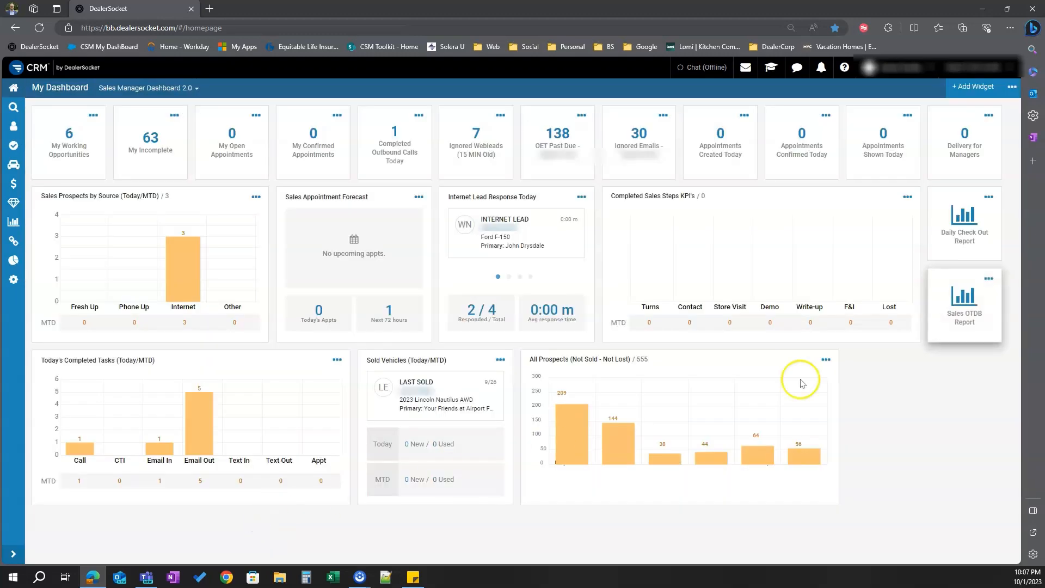
Add a Reports Link widget pointing to the Email Tracking By Document report
left_click(984, 86)
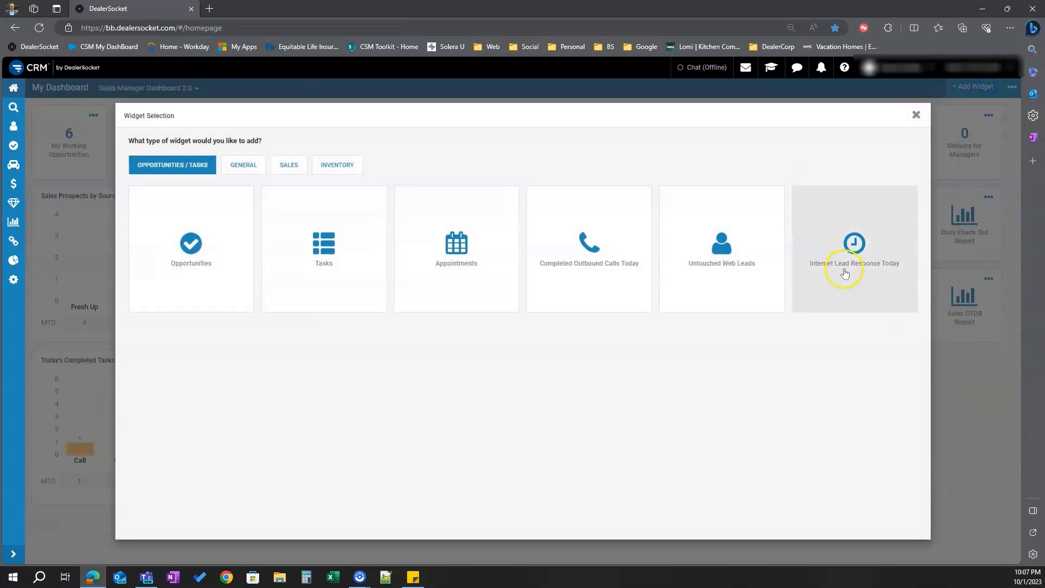
left_click(241, 166)
left_click(750, 262)
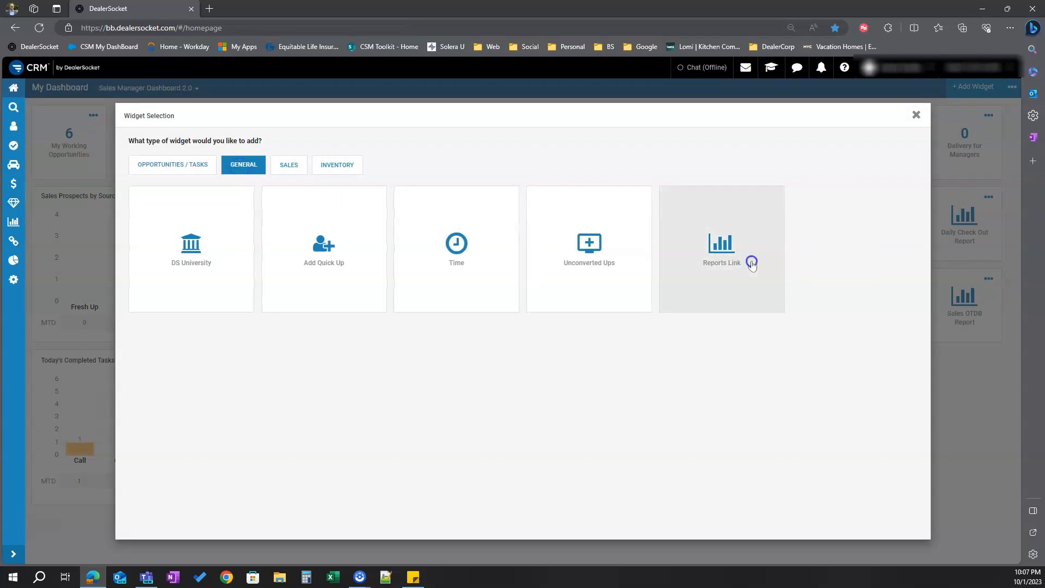
left_click(151, 157)
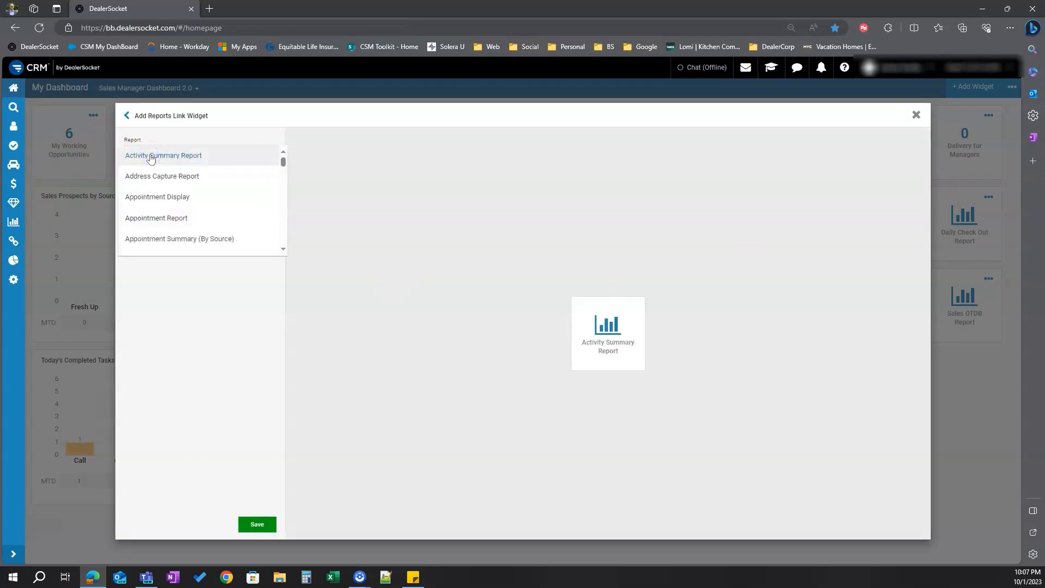
scroll(151, 158, "down", 5)
scroll(151, 158, "down", 5)
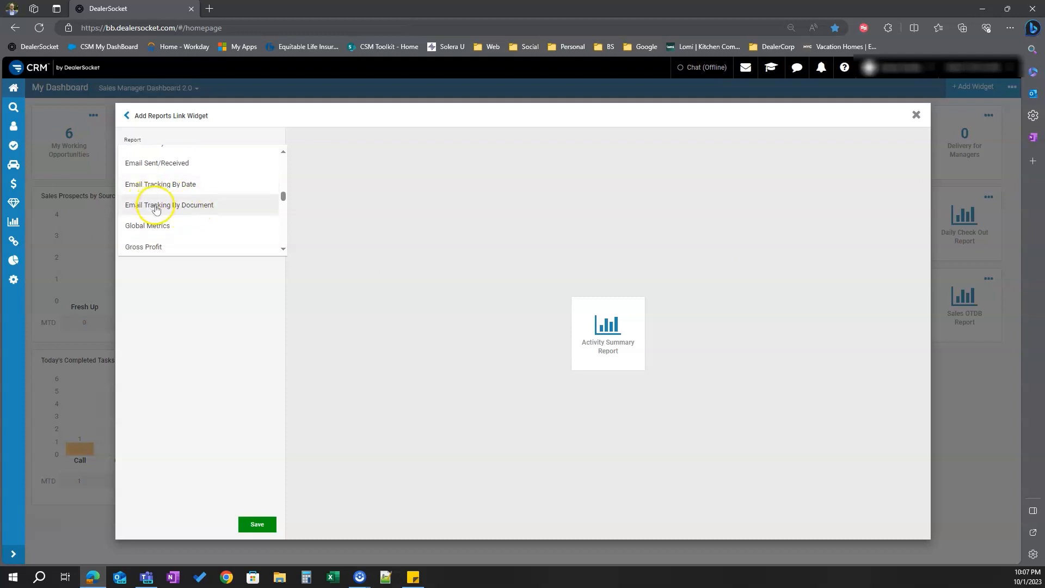
left_click(156, 209)
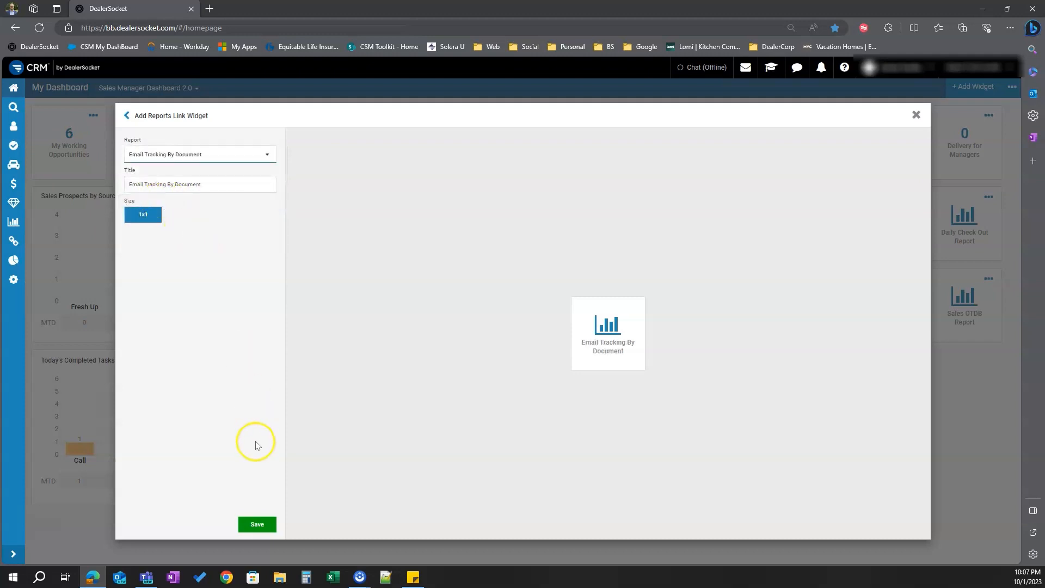
left_click(256, 523)
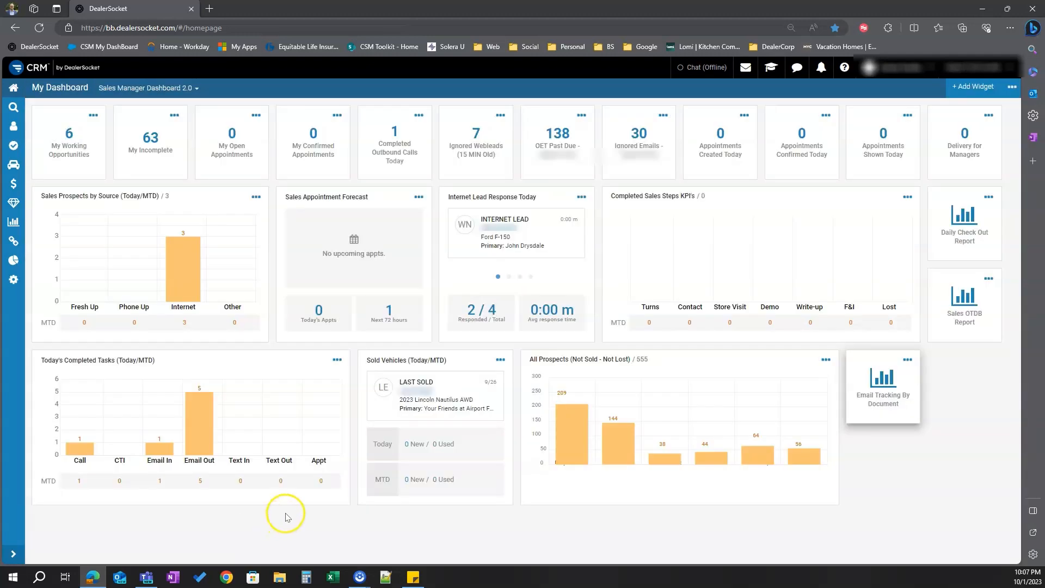
Remove the Email Tracking By Document widget from the dashboard
left_click(13, 222)
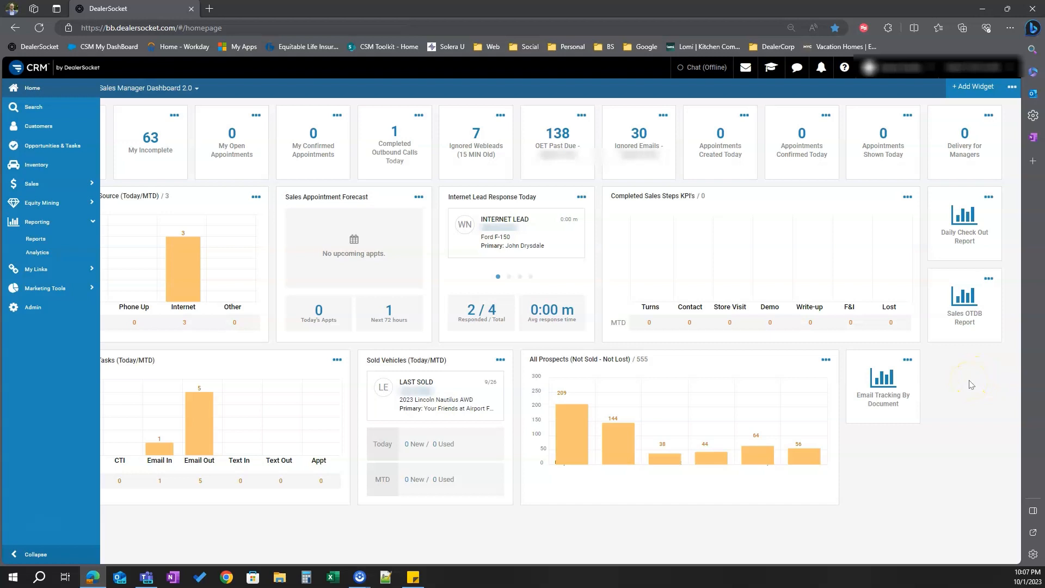
left_click(907, 361)
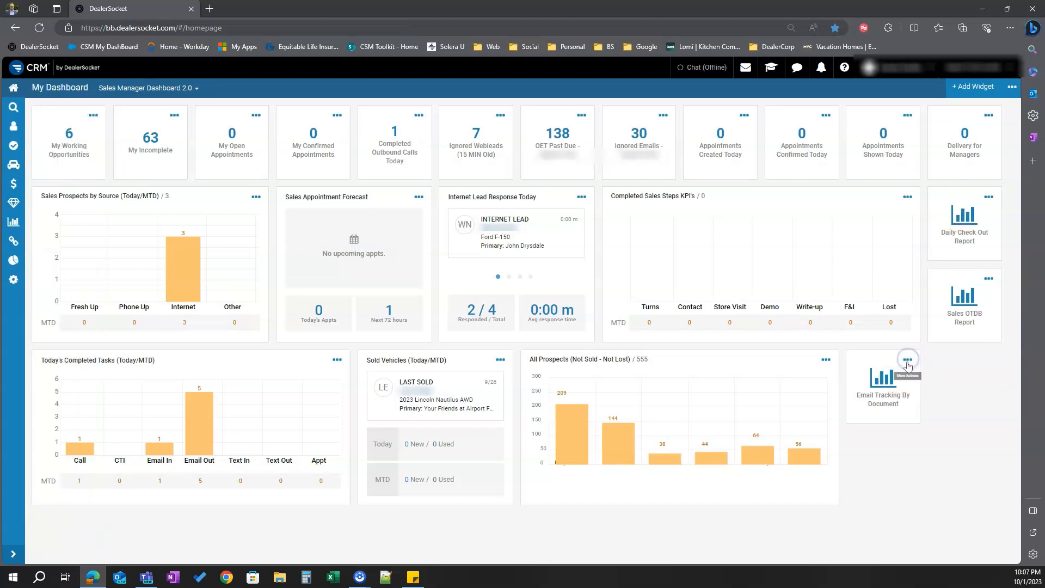
left_click(839, 408)
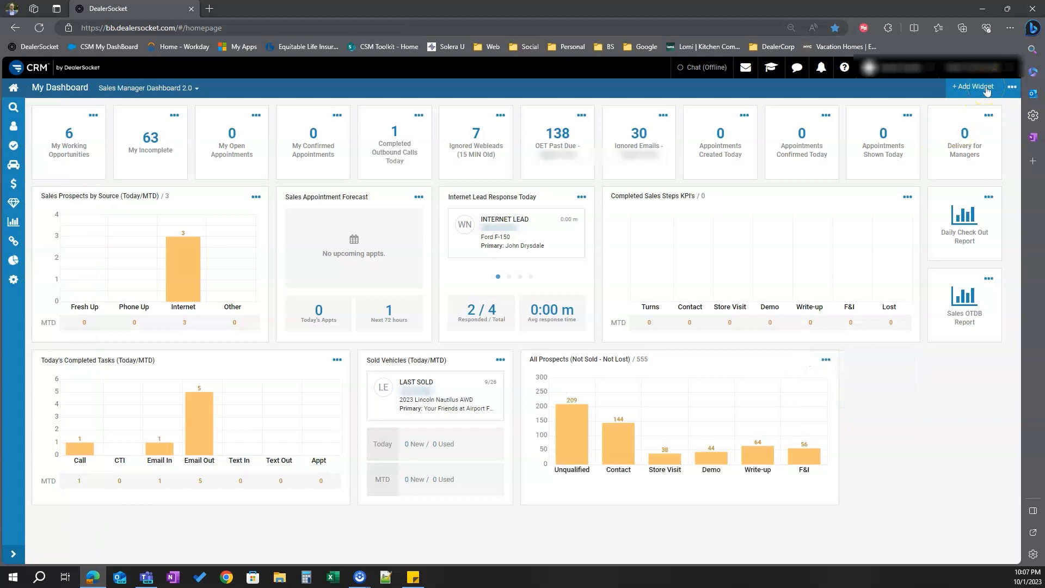
Add a Sold Timing widget from the Sales widgets with its default Today date range
left_click(987, 90)
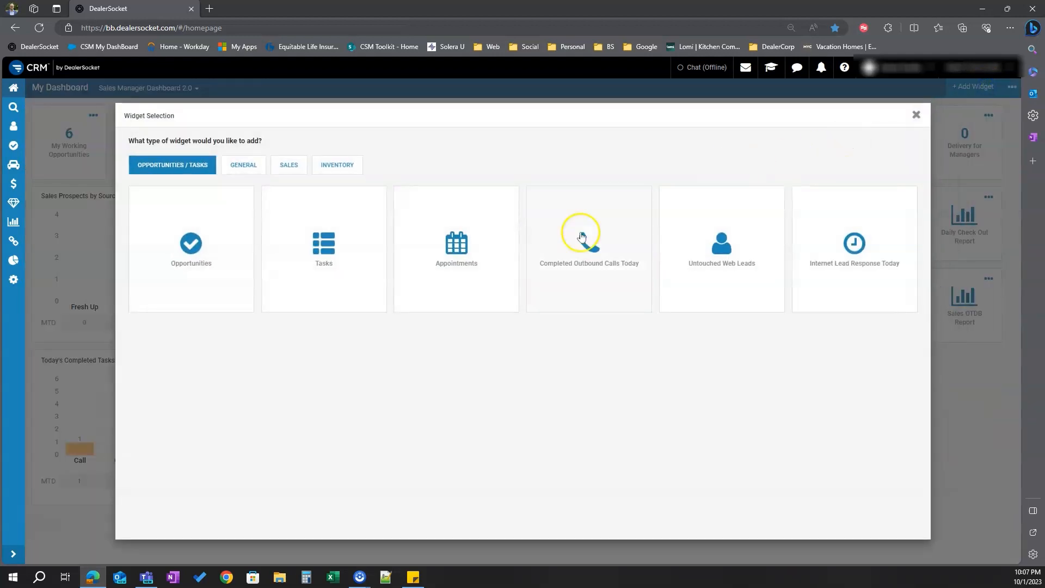
left_click(298, 167)
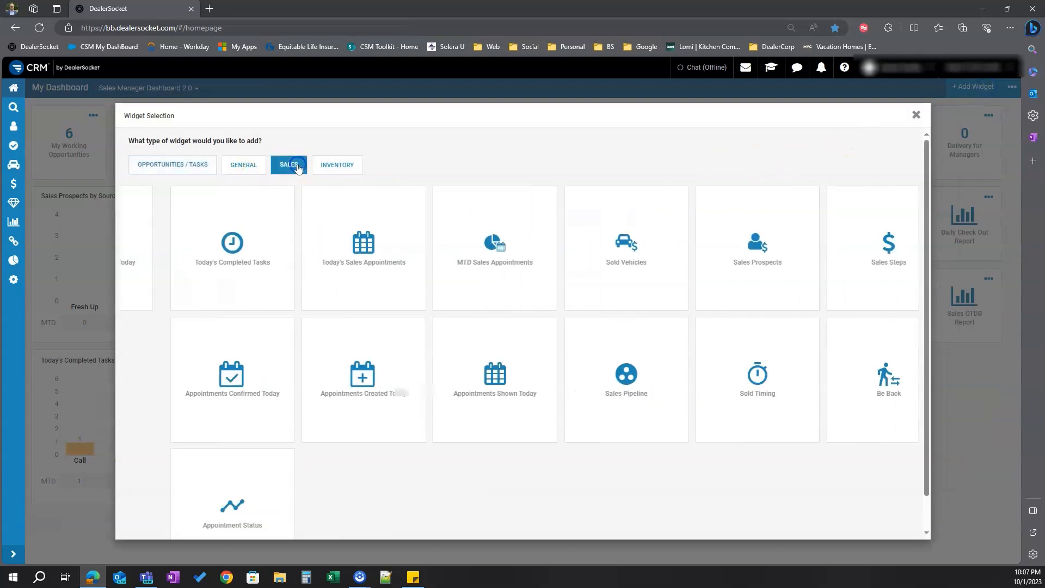
left_click(697, 385)
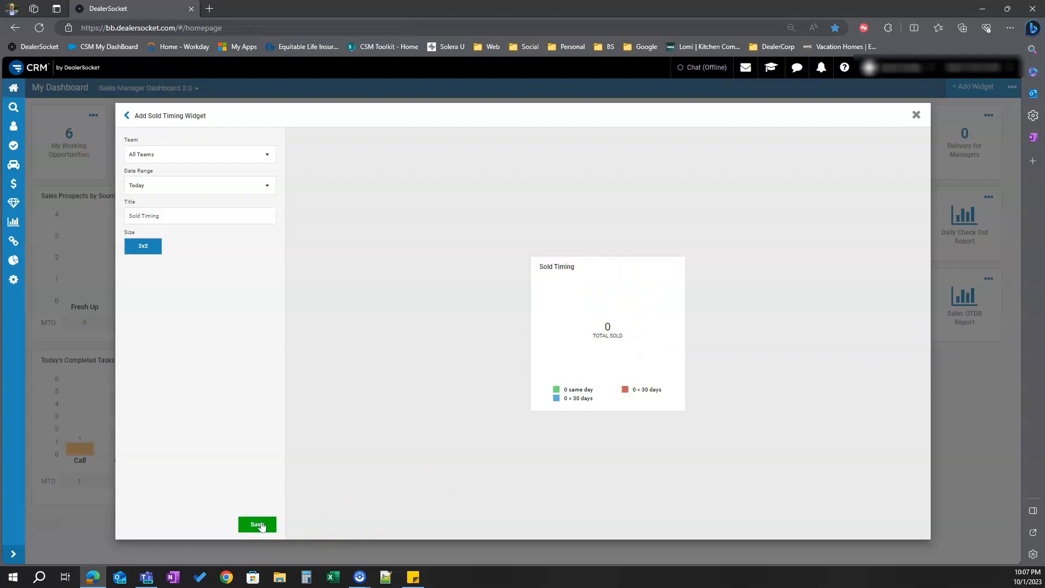
left_click(258, 525)
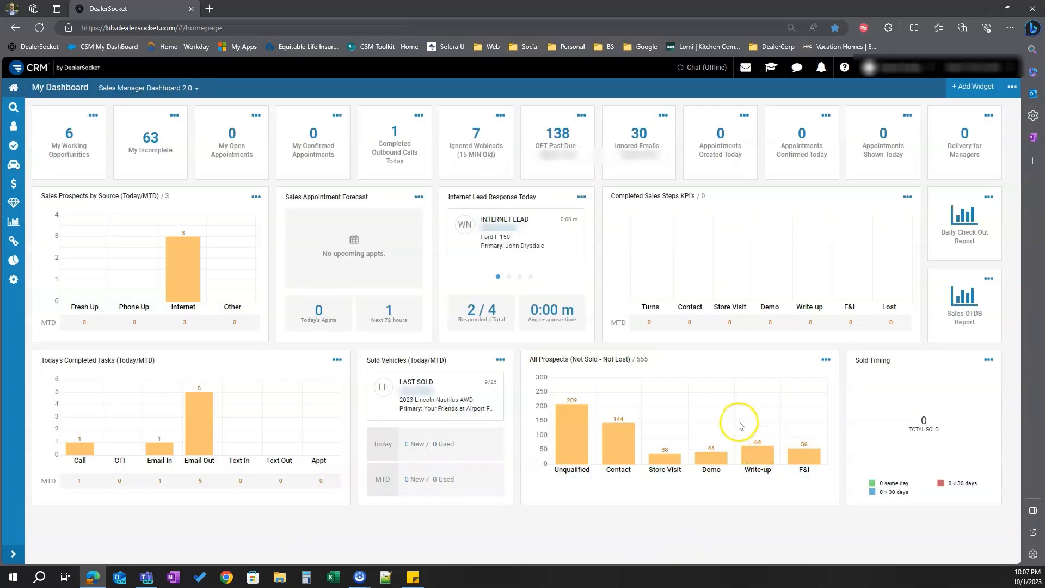
Add a Top 50 Aged Vehicles widget from the Inventory widgets and reopen the Inventory widget choices
left_click(975, 89)
left_click(349, 164)
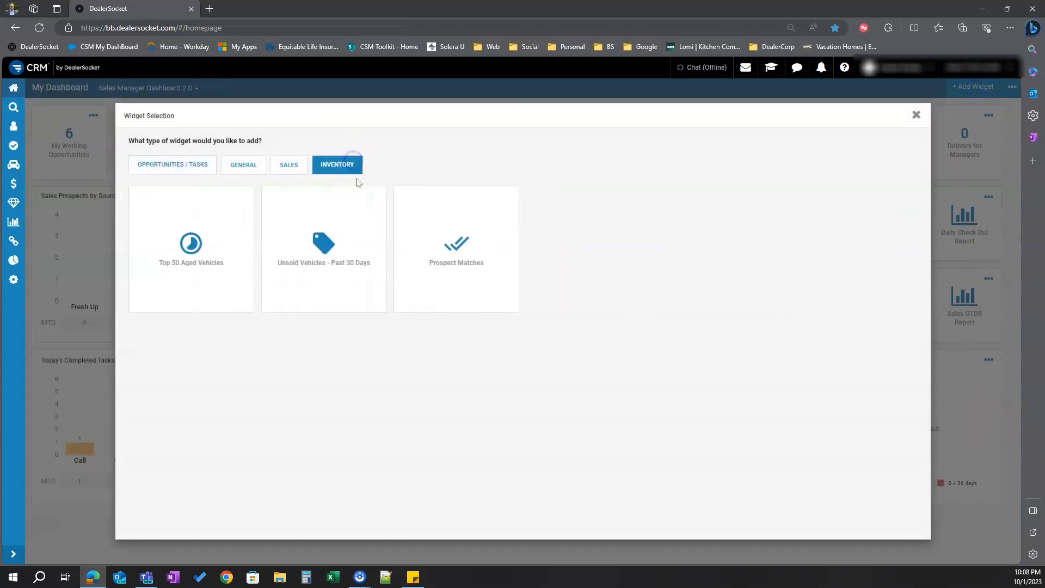
left_click(223, 257)
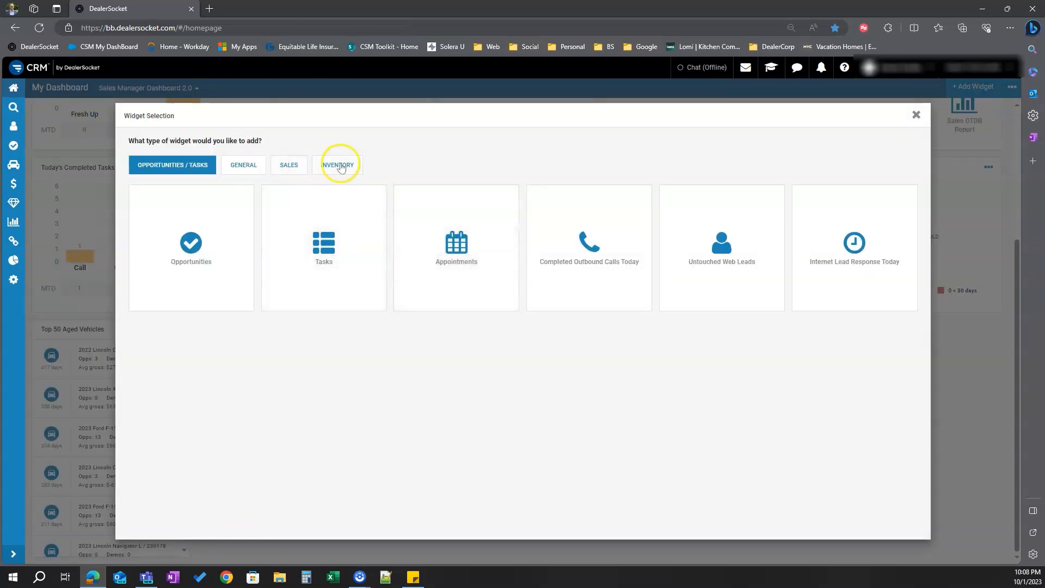
left_click(341, 167)
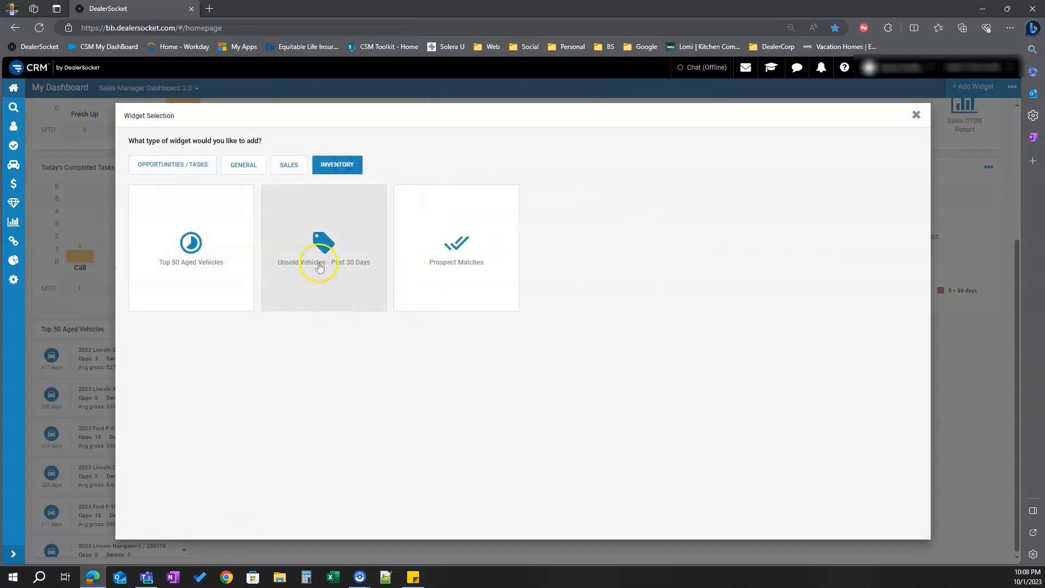
Add the Unsold Vehicles - Past 30 Days and Prospect Matches widgets from the Inventory widgets with their default titles
left_click(320, 267)
left_click(237, 524)
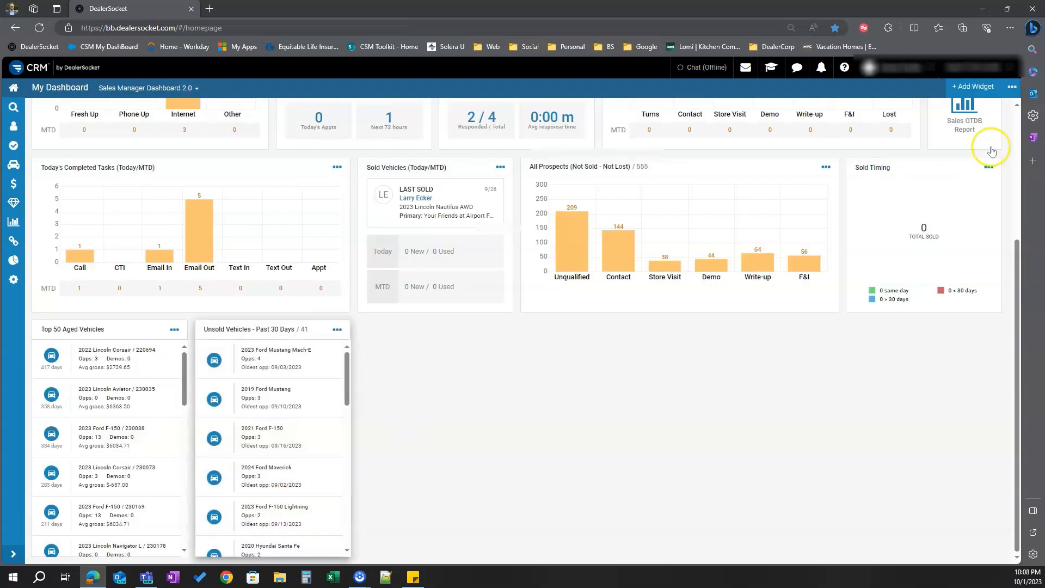
left_click(964, 86)
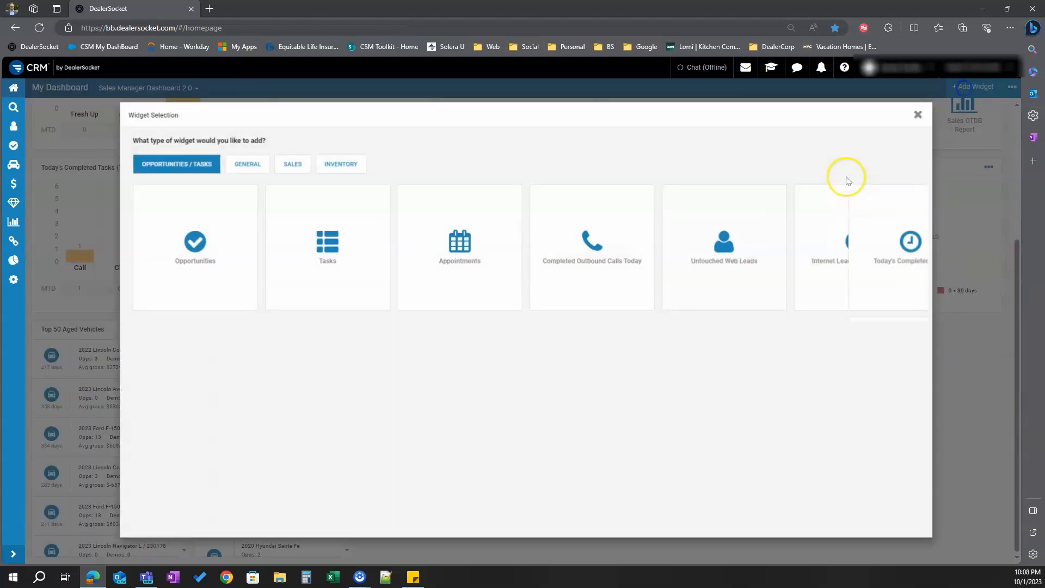
left_click(348, 164)
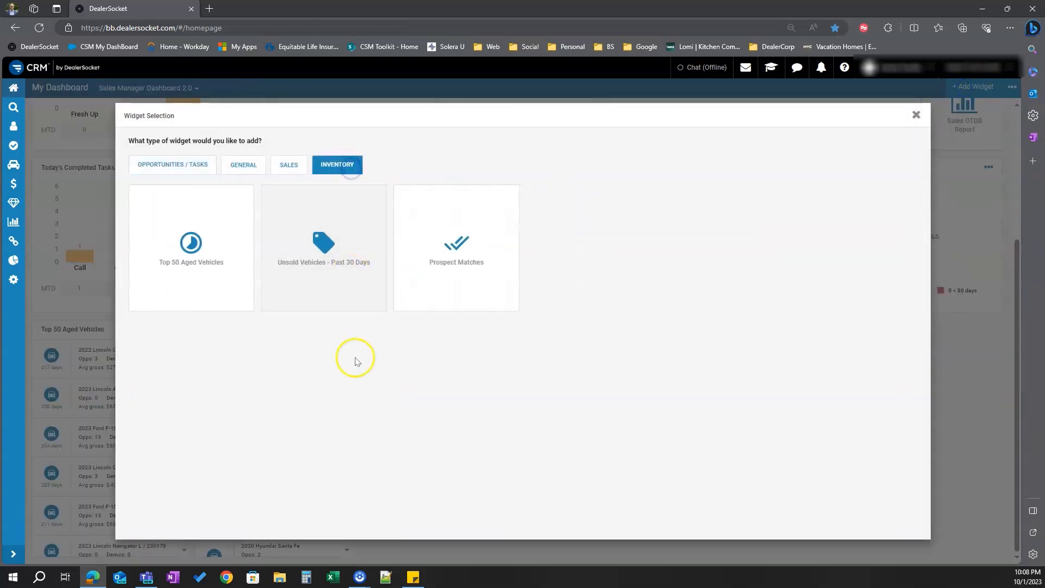
left_click(496, 293)
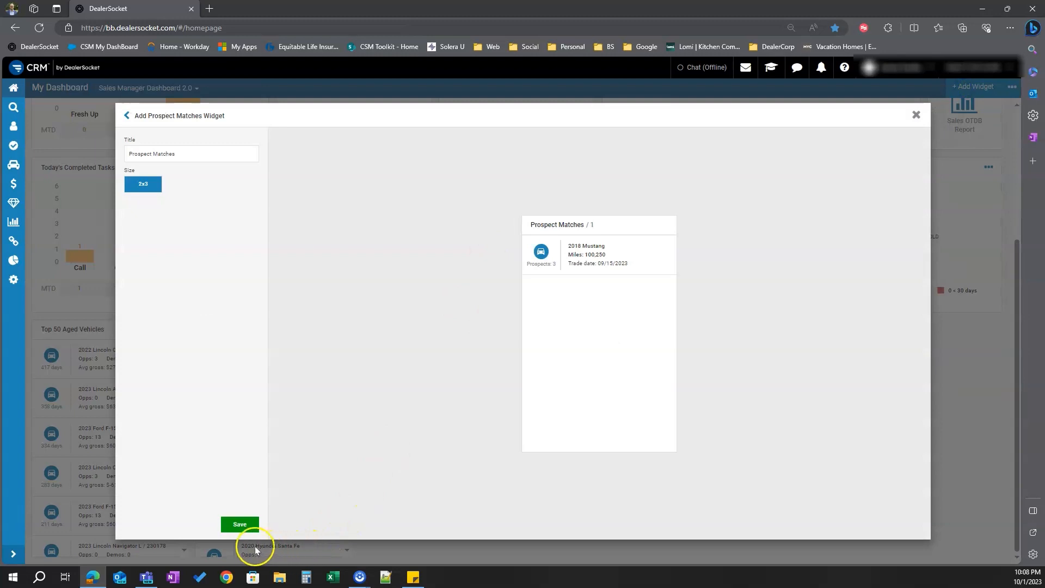
left_click(241, 526)
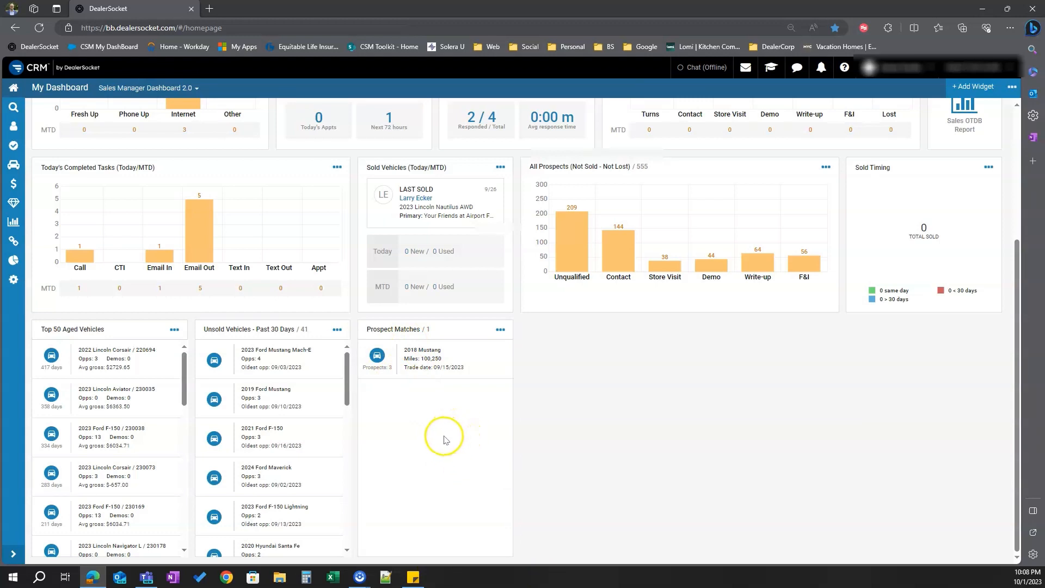
scroll(451, 447, "up", 1)
scroll(451, 450, "up", 2)
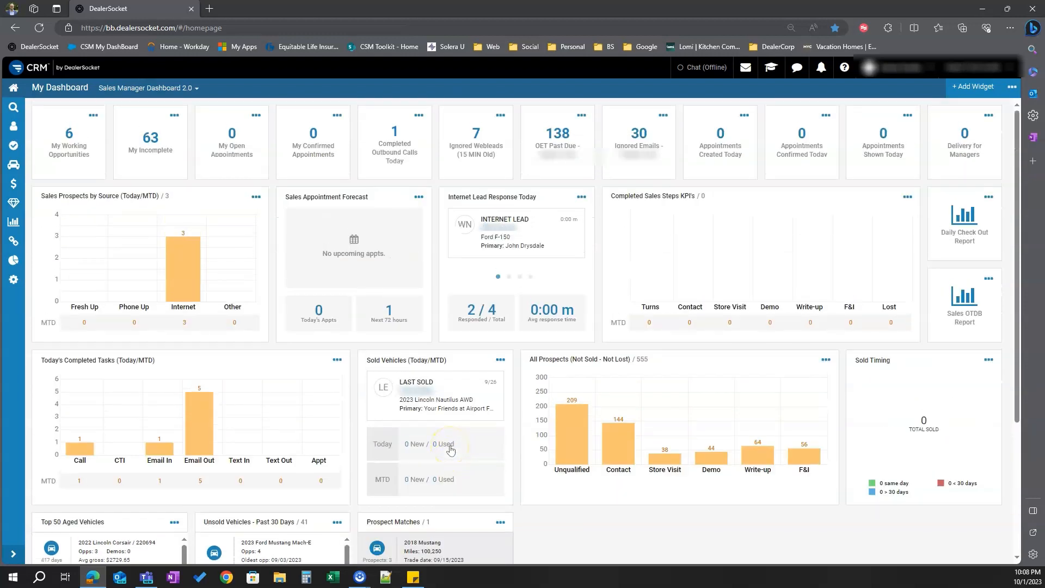
left_click(1013, 87)
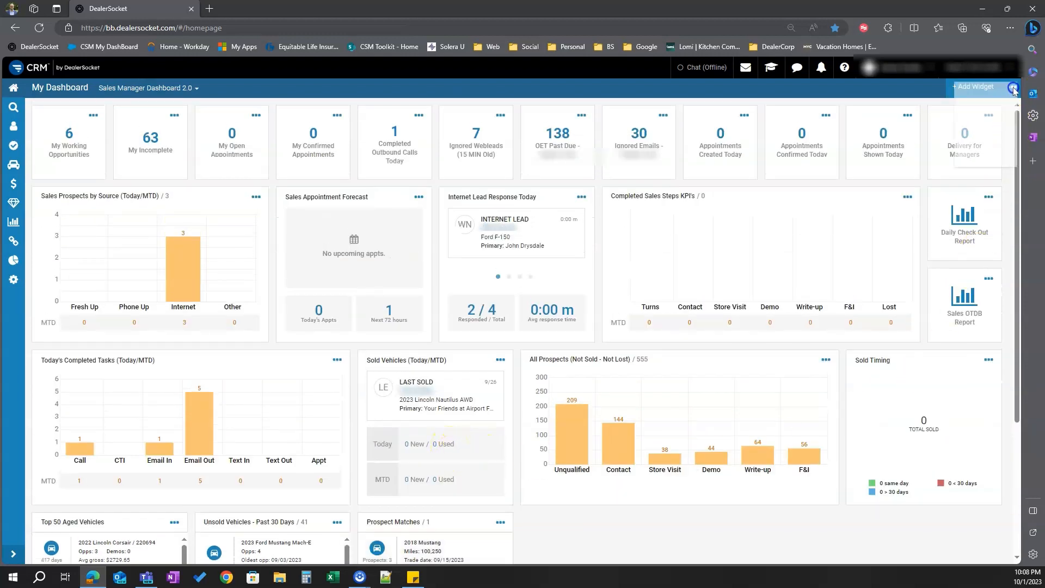
left_click(934, 93)
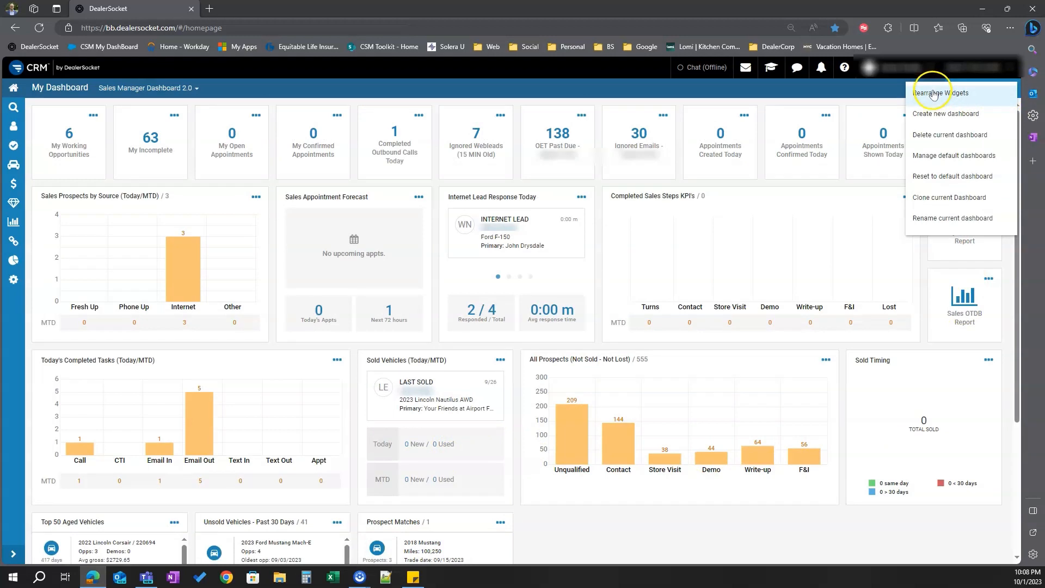
left_click(893, 555)
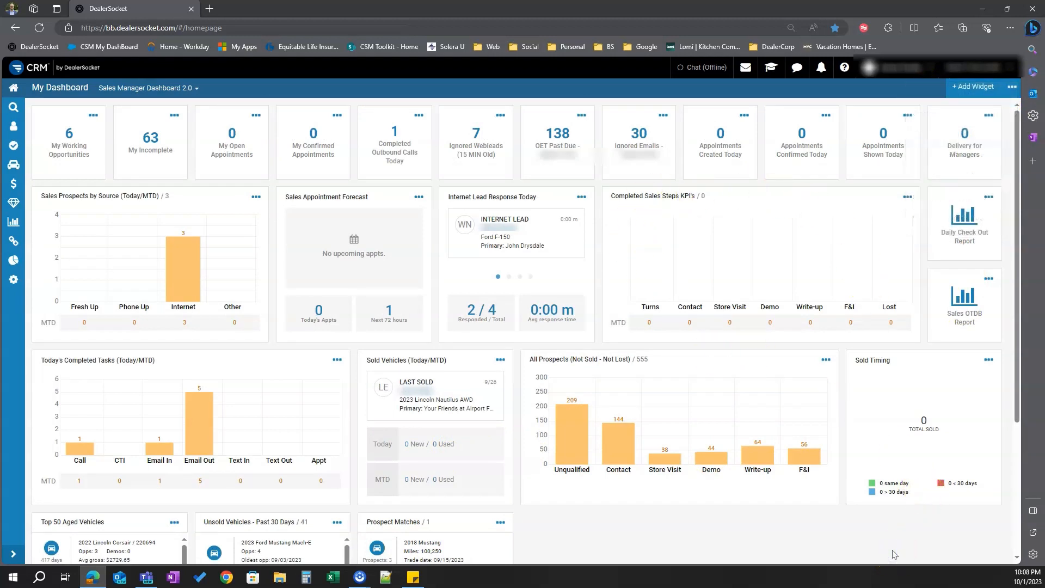